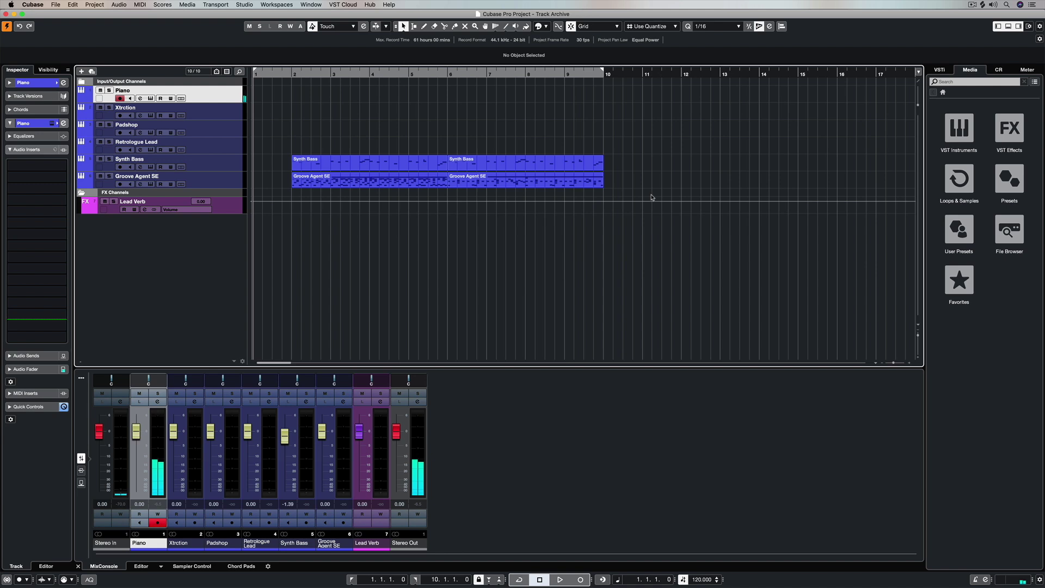
On the Padshop track, activate the Chopper insert and turn off the AutoPan insert.
{"action": "key", "text": "Down"}
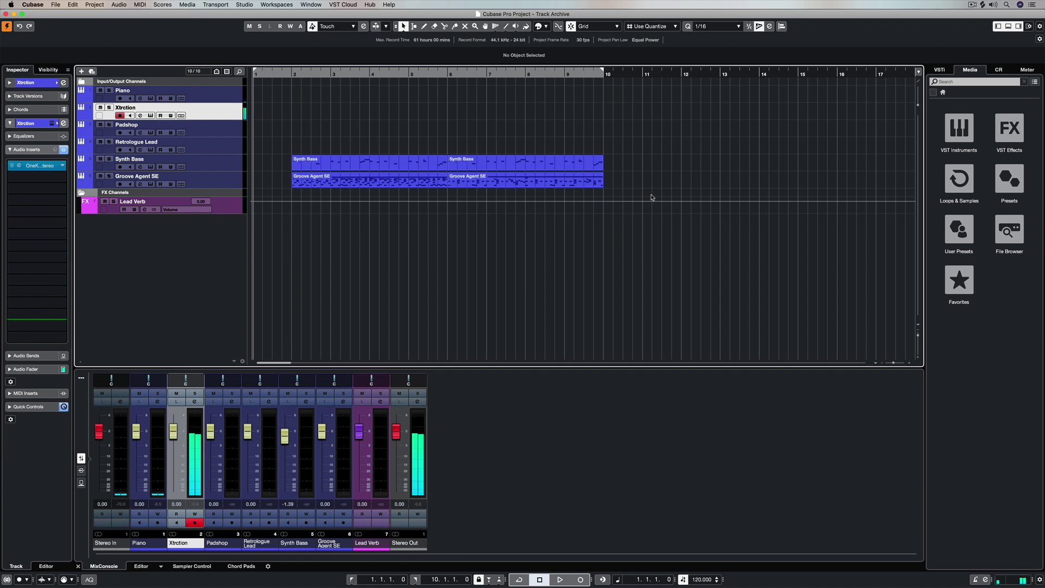
{"action": "key", "text": "Down"}
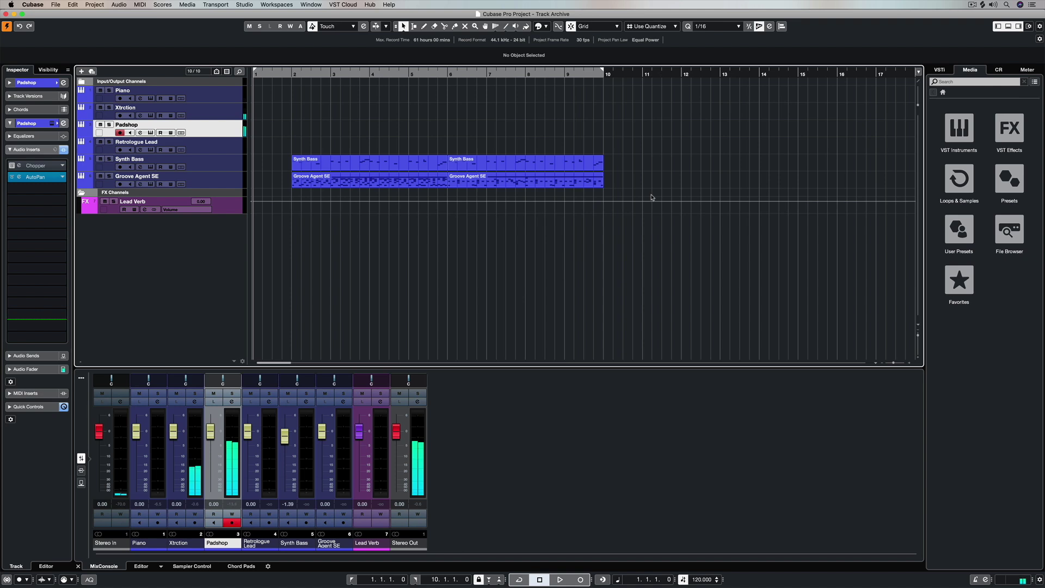
{"action": "left_click", "coordinate": [18, 169]}
{"action": "left_click", "coordinate": [13, 167]}
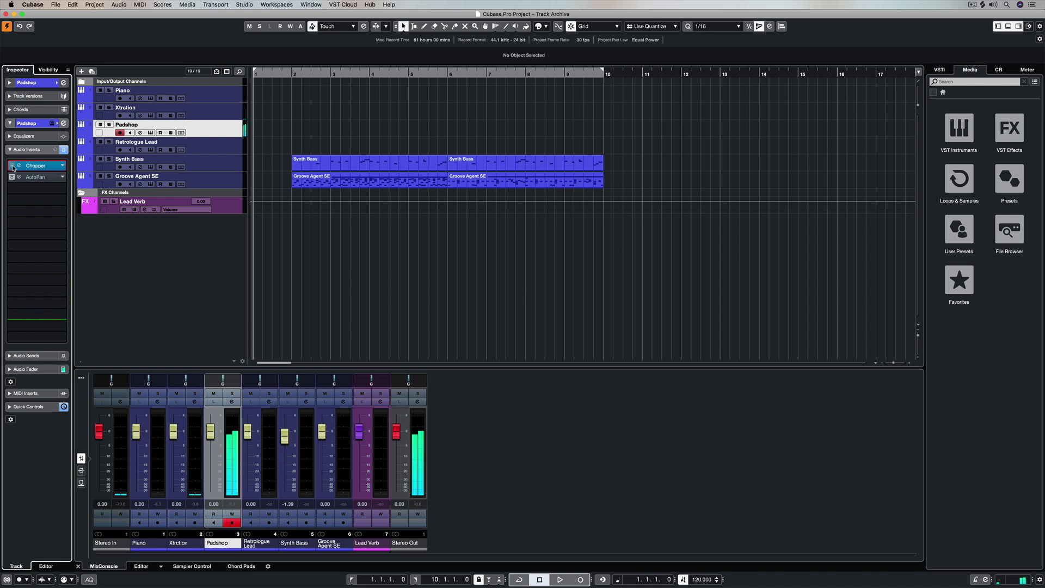
Set the Padshop track's Chopper effect to the triangle waveform with a mix of 71%.
{"action": "left_click", "coordinate": [19, 167]}
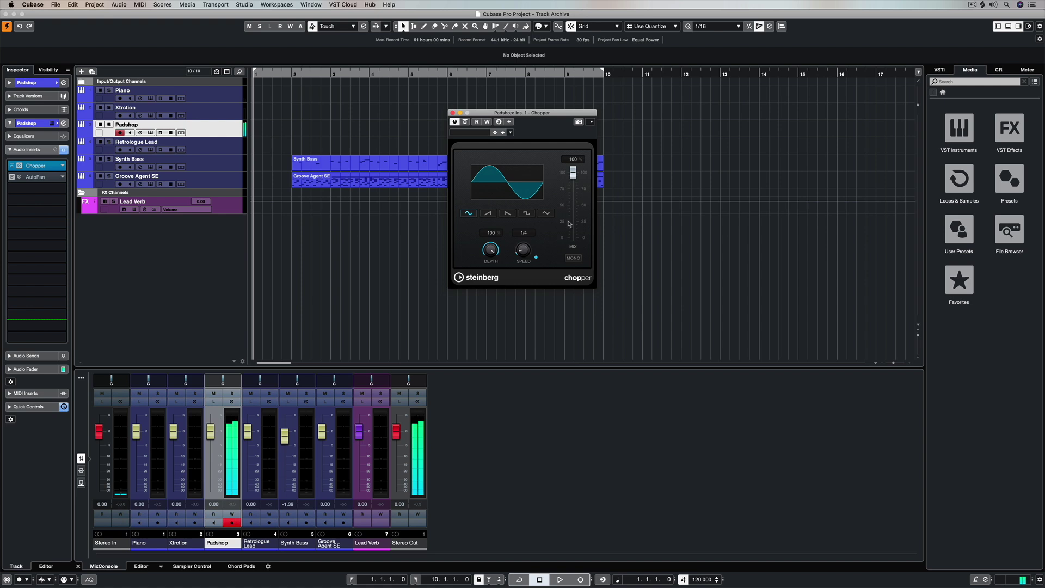
{"action": "left_click", "coordinate": [527, 213]}
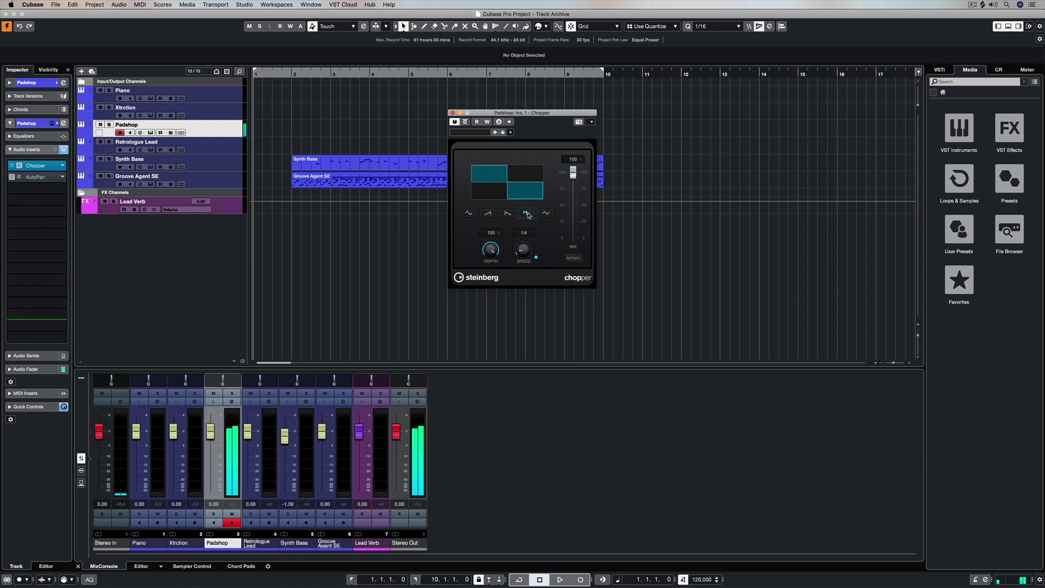
{"action": "left_click", "coordinate": [546, 213]}
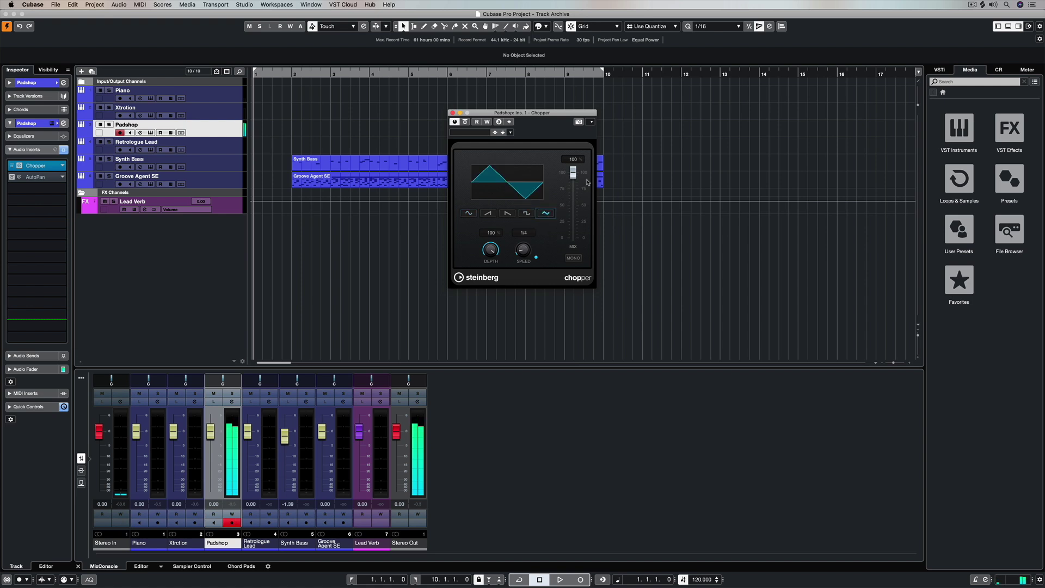
{"action": "left_click_drag", "start_coordinate": [575, 176], "coordinate": [574, 191]}
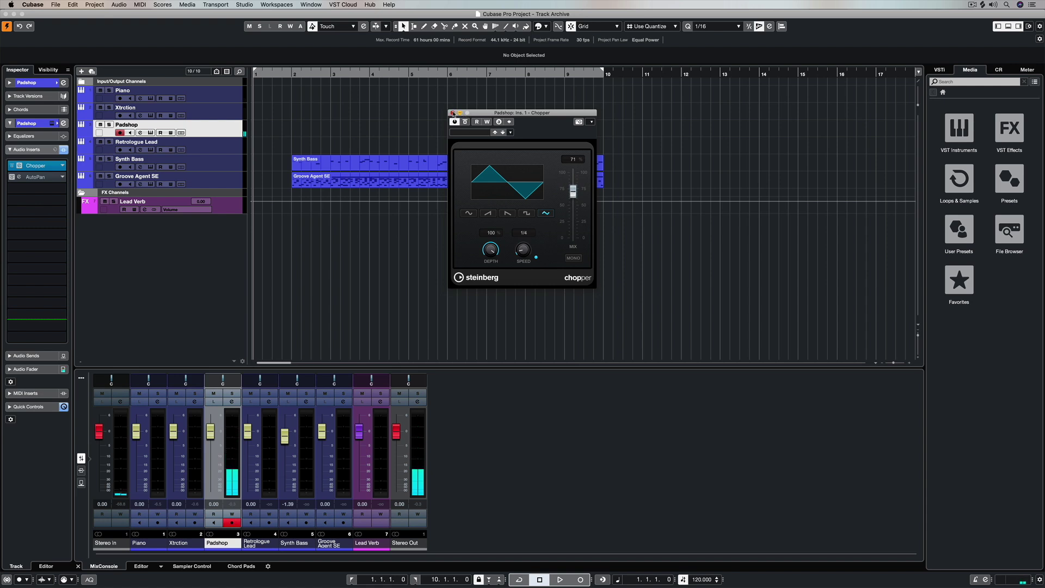
{"action": "left_click", "coordinate": [452, 113]}
Examine the Retrologue Lead and Synth Bass tracks' inserts, including the settings of the Synth Bass vintage compressor.
{"action": "left_click", "coordinate": [217, 145]}
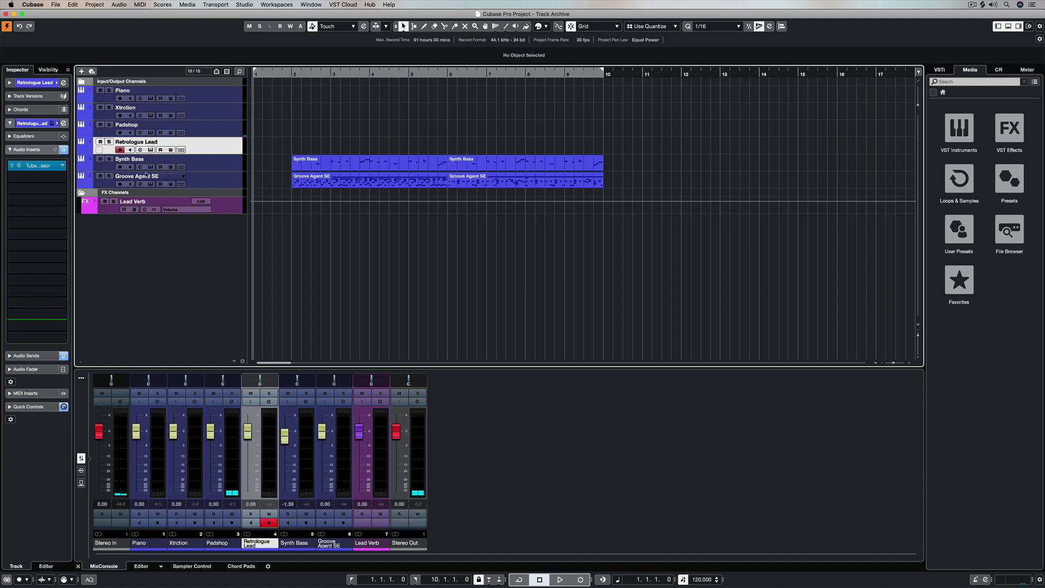
{"action": "left_click", "coordinate": [224, 167]}
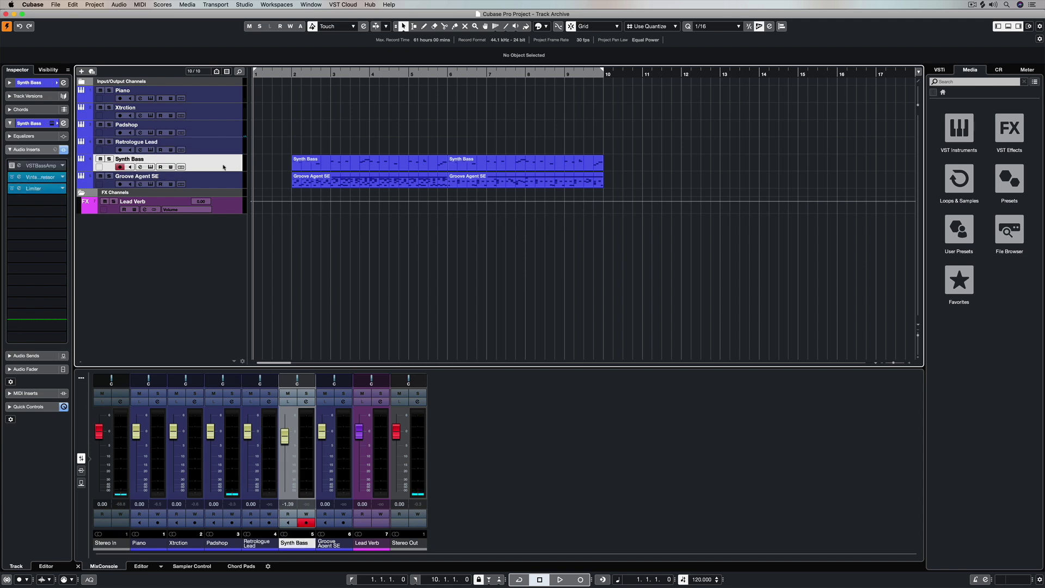
{"action": "left_click", "coordinate": [19, 177]}
{"action": "left_click", "coordinate": [19, 188]}
{"action": "left_click", "coordinate": [19, 189]}
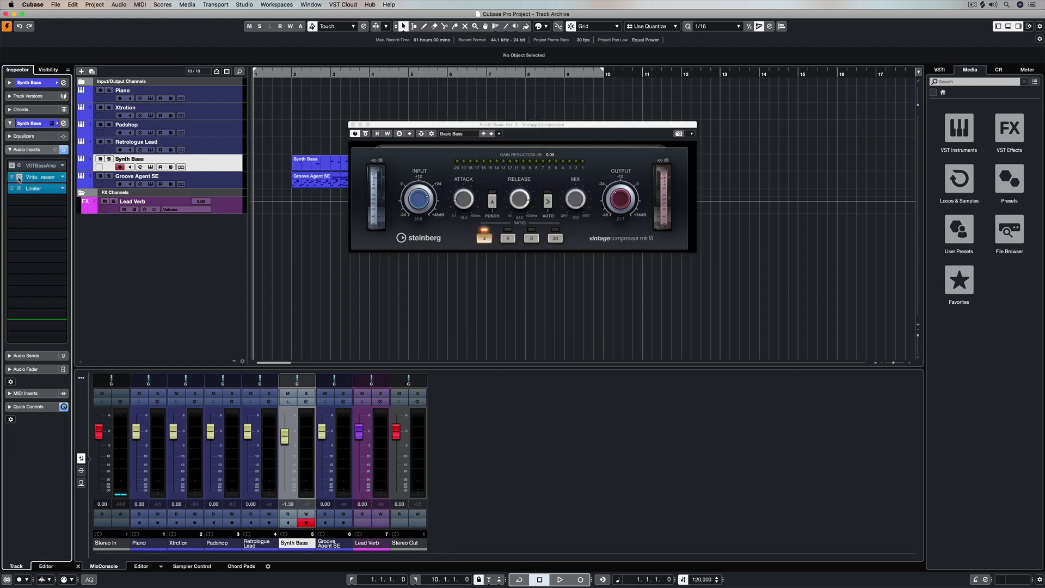
{"action": "left_click", "coordinate": [19, 176]}
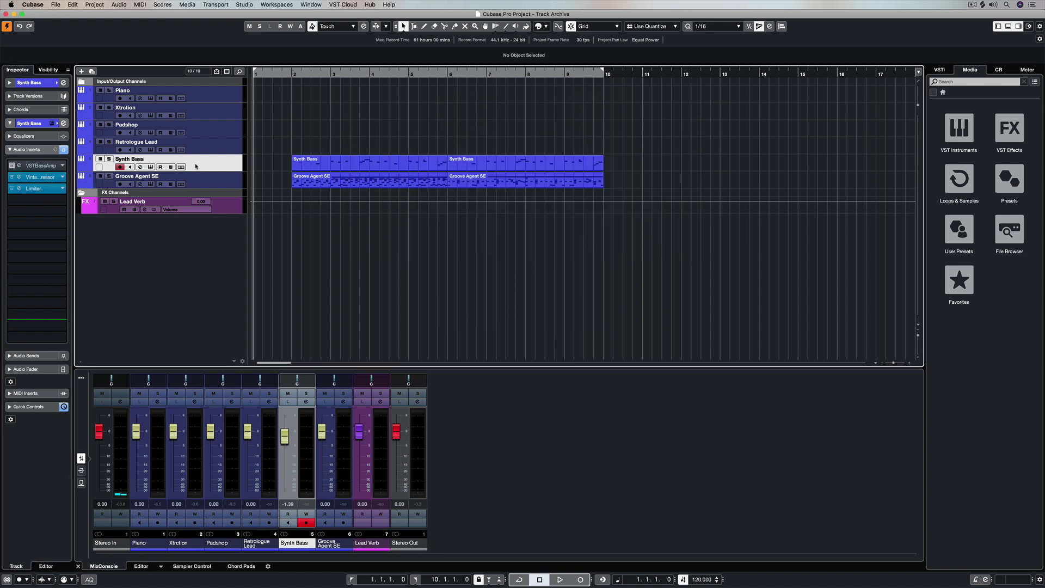
Browse the Retrologue 2 bass presets for the Synth Bass track's instrument, keeping the current preset.
{"action": "left_click", "coordinate": [150, 167]}
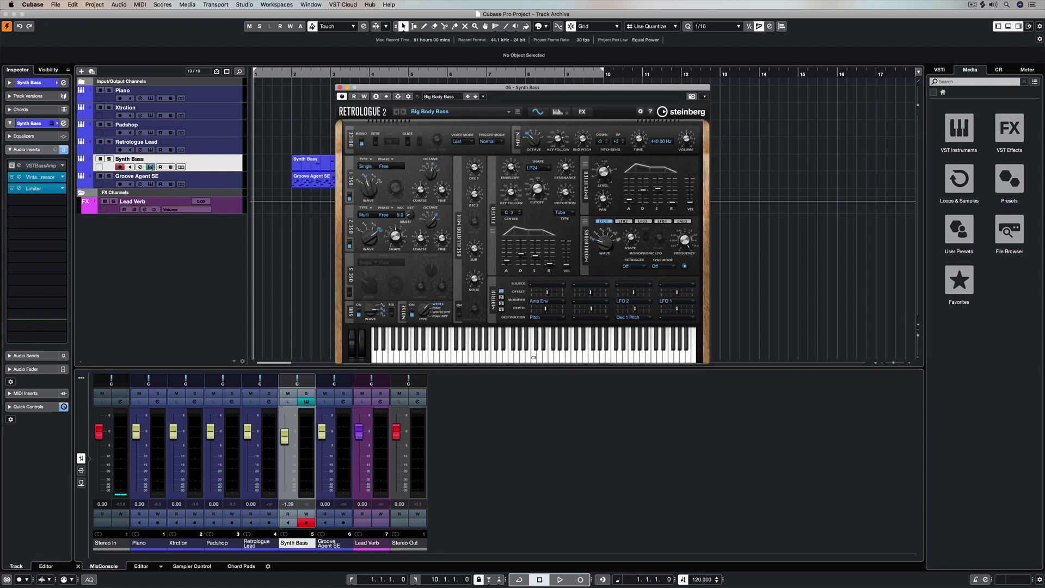
{"action": "left_click", "coordinate": [445, 97]}
{"action": "left_click", "coordinate": [509, 144]}
{"action": "scroll", "coordinate": [721, 208], "scroll_direction": "down", "scroll_amount": 5}
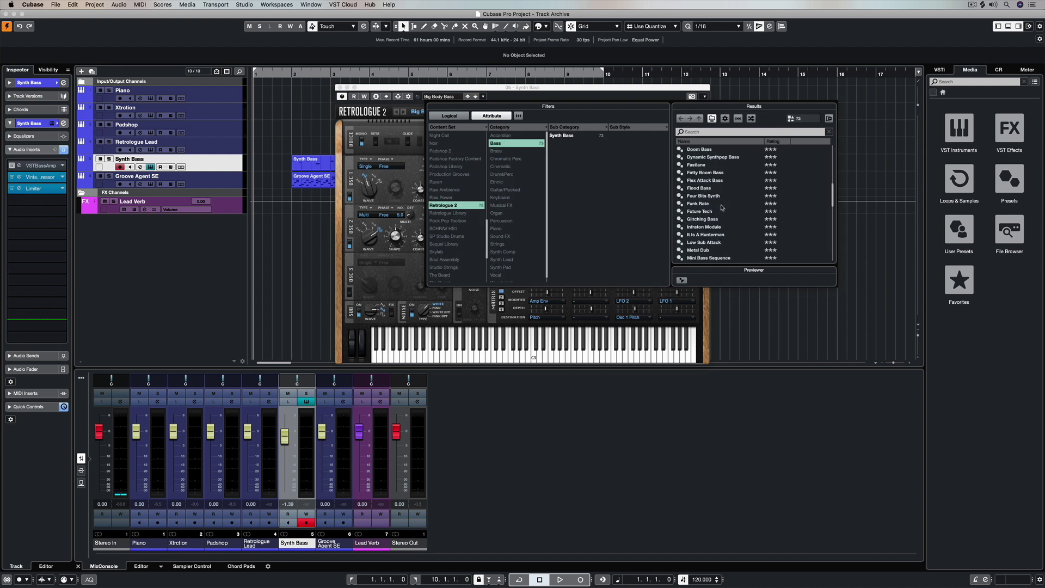
{"action": "scroll", "coordinate": [721, 208], "scroll_direction": "up", "scroll_amount": 4}
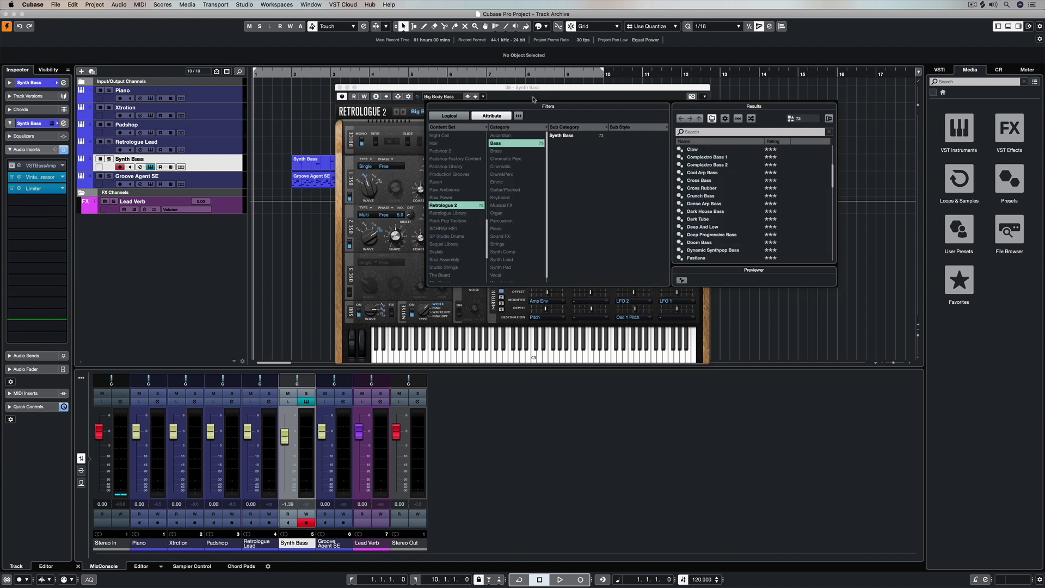
{"action": "left_click", "coordinate": [363, 88]}
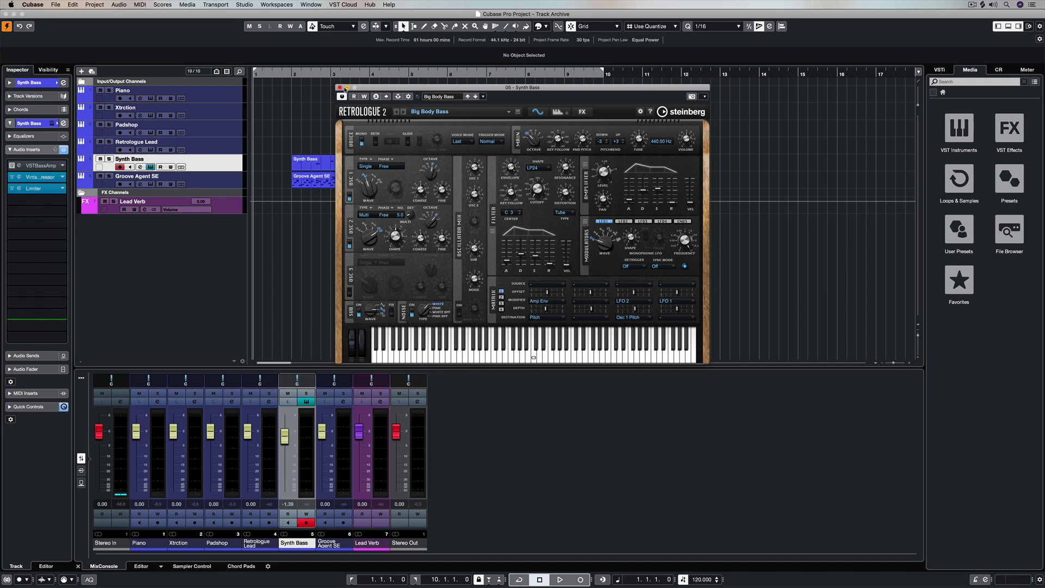
{"action": "left_click", "coordinate": [339, 87]}
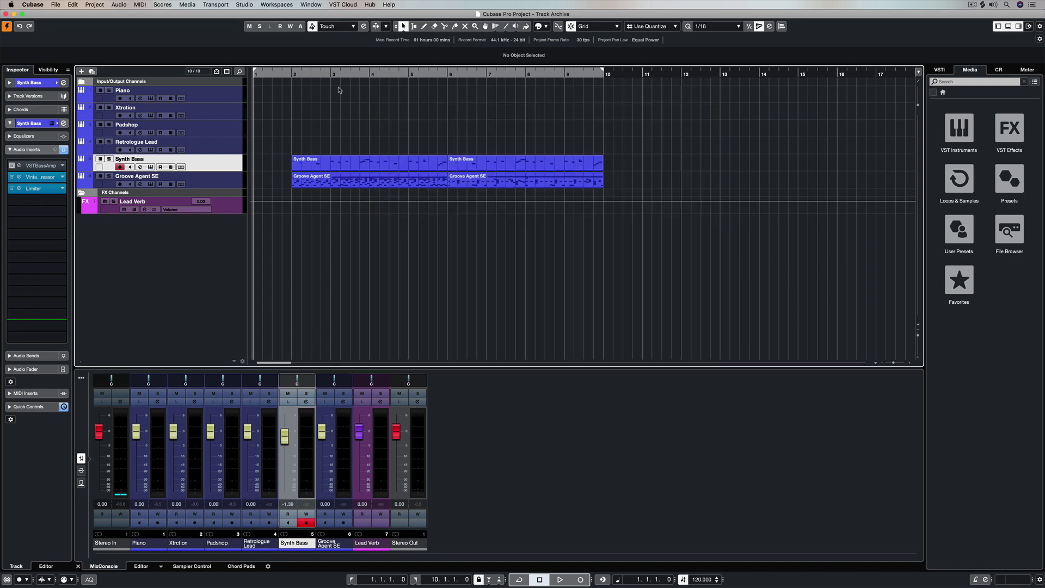
Replace the Groove Agent SE track's first MIDI part at bar 2 with the instrument's Groove 3 pattern.
{"action": "left_click", "coordinate": [226, 183]}
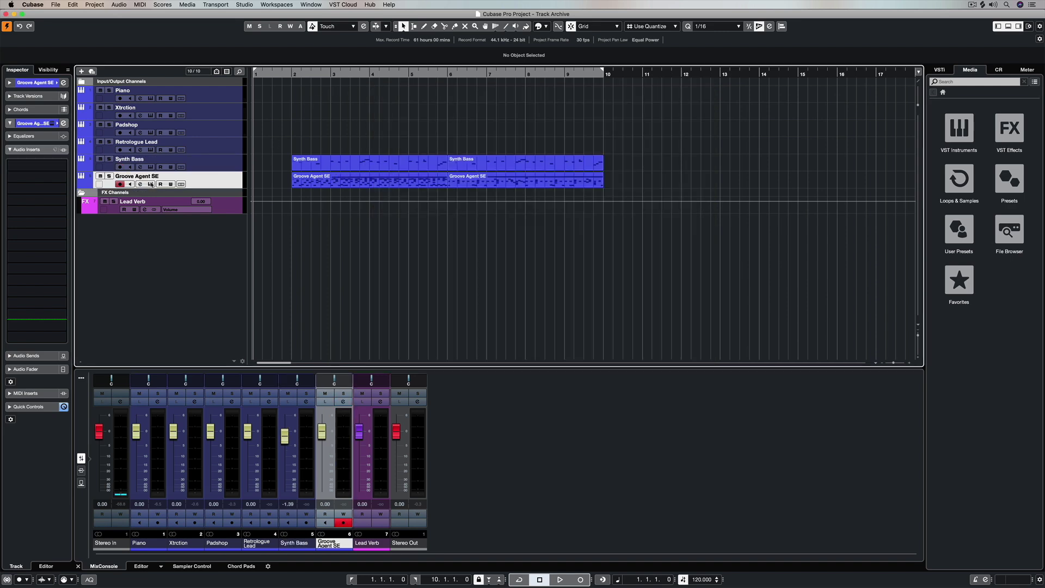
{"action": "left_click", "coordinate": [151, 184]}
{"action": "left_click", "coordinate": [389, 183]}
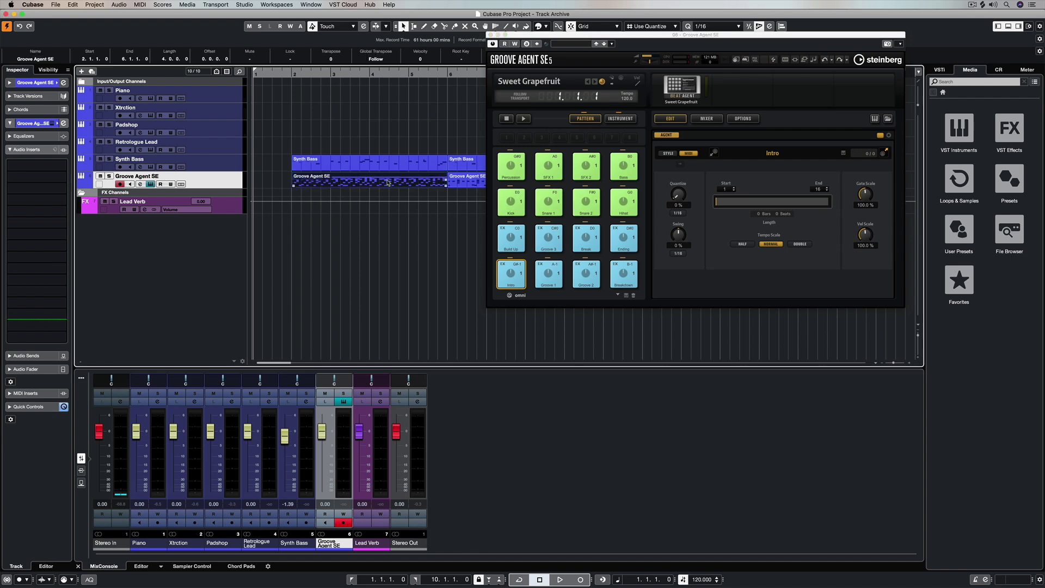
{"action": "key", "text": "Delete"}
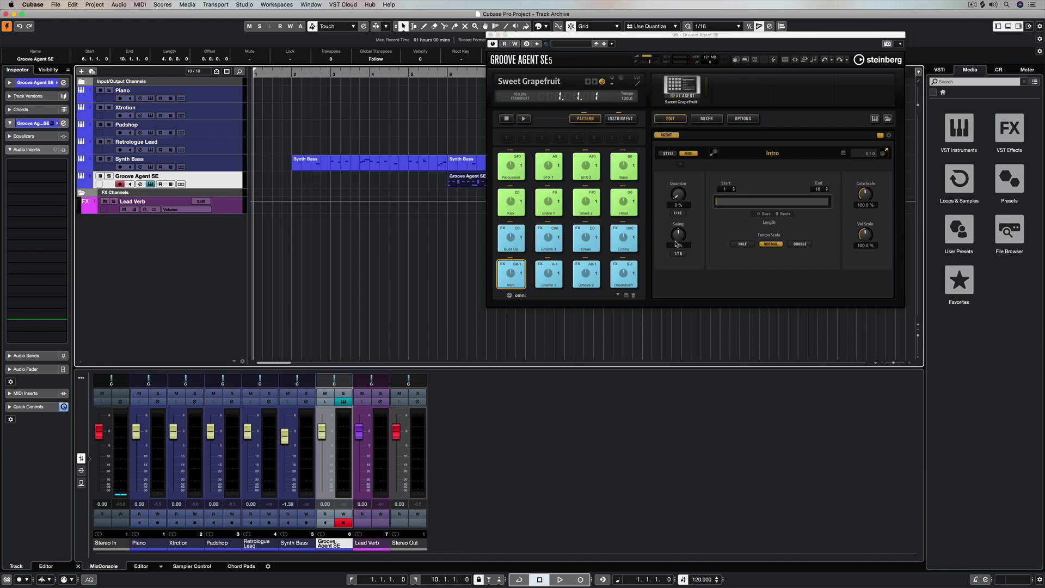
{"action": "left_click", "coordinate": [546, 239]}
{"action": "left_click_drag", "start_coordinate": [545, 241], "coordinate": [293, 184]}
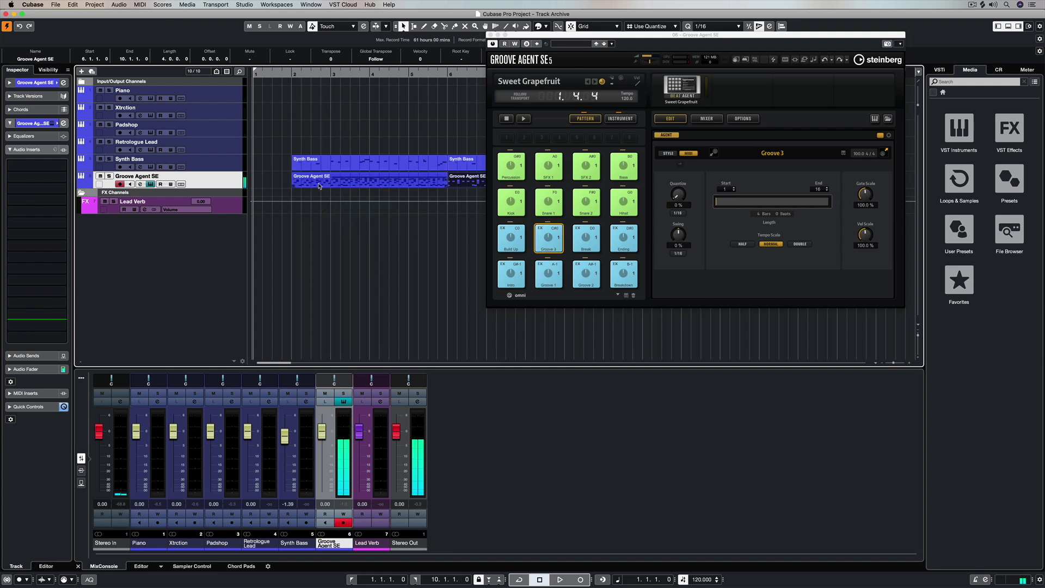
Audition Groove Agent's snare, hi-hat and kick instrument pads.
{"action": "left_click", "coordinate": [620, 118]}
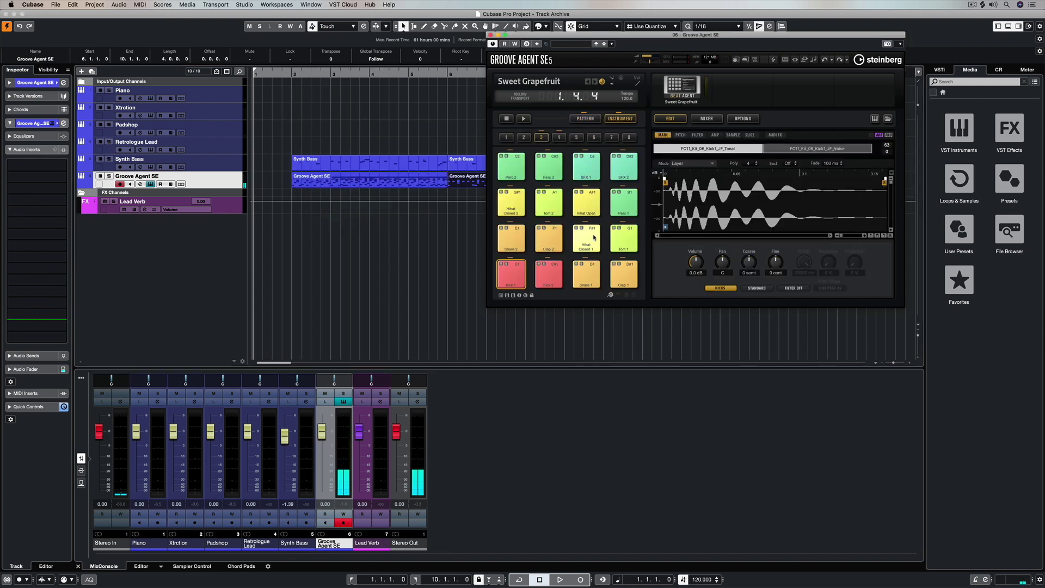
{"action": "left_click", "coordinate": [575, 242]}
{"action": "left_click", "coordinate": [511, 203]}
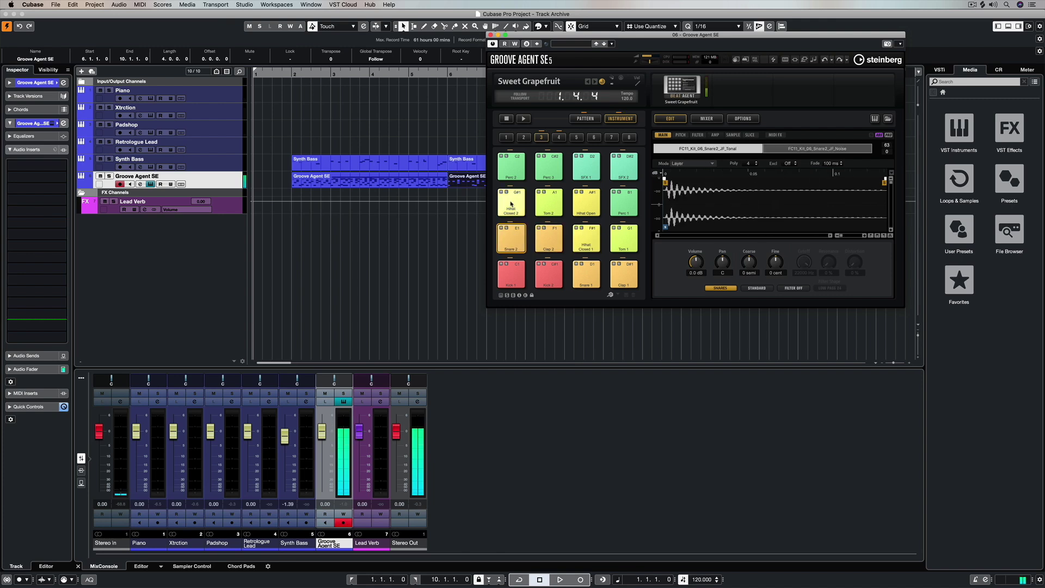
{"action": "left_click", "coordinate": [507, 276]}
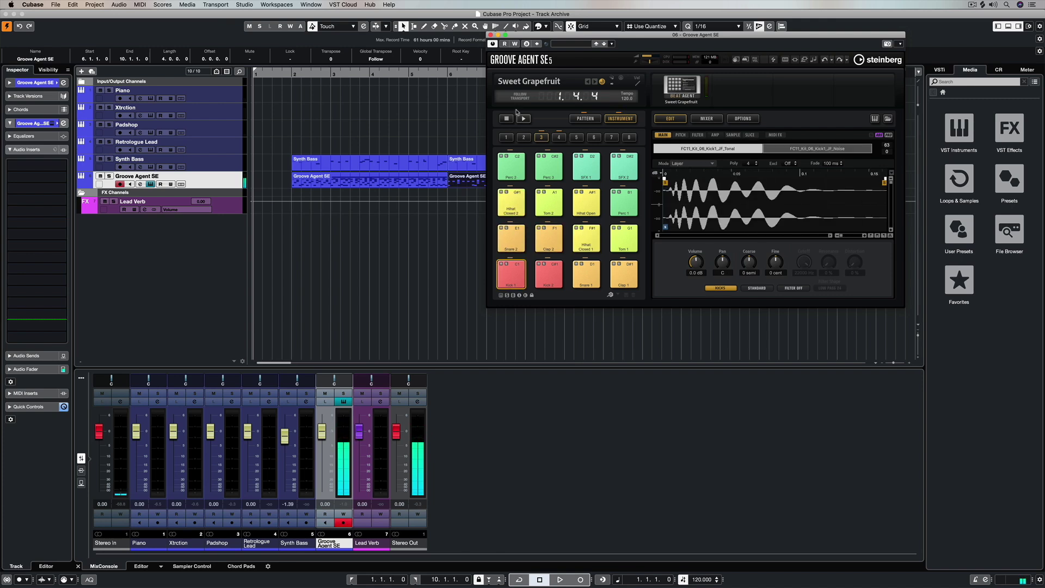
{"action": "left_click", "coordinate": [490, 34]}
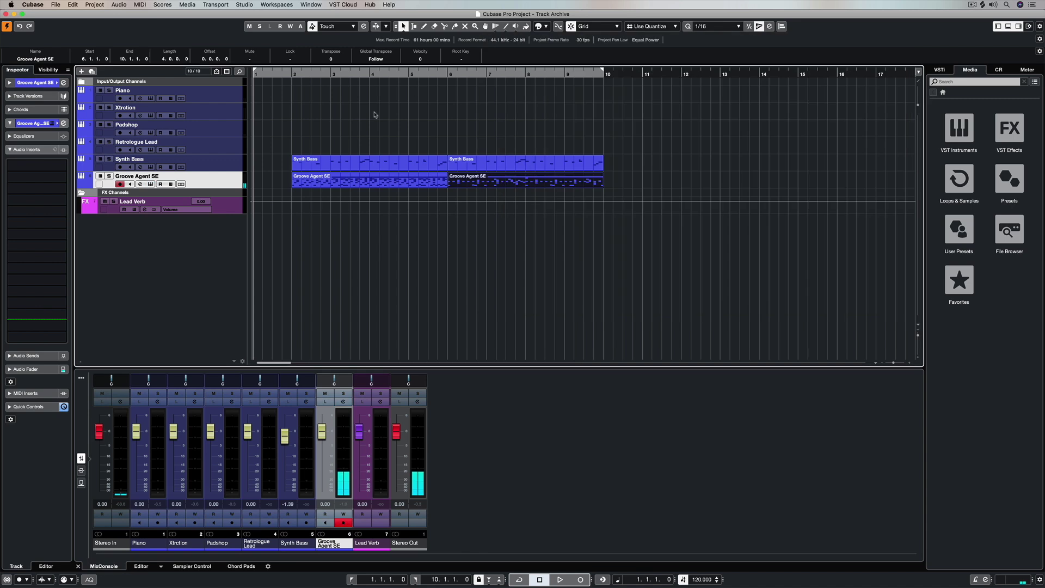
Inspect the Retrologue Lead track's send to Lead Verb and the REVelation reverb while playing the lead.
{"action": "left_click", "coordinate": [232, 152]}
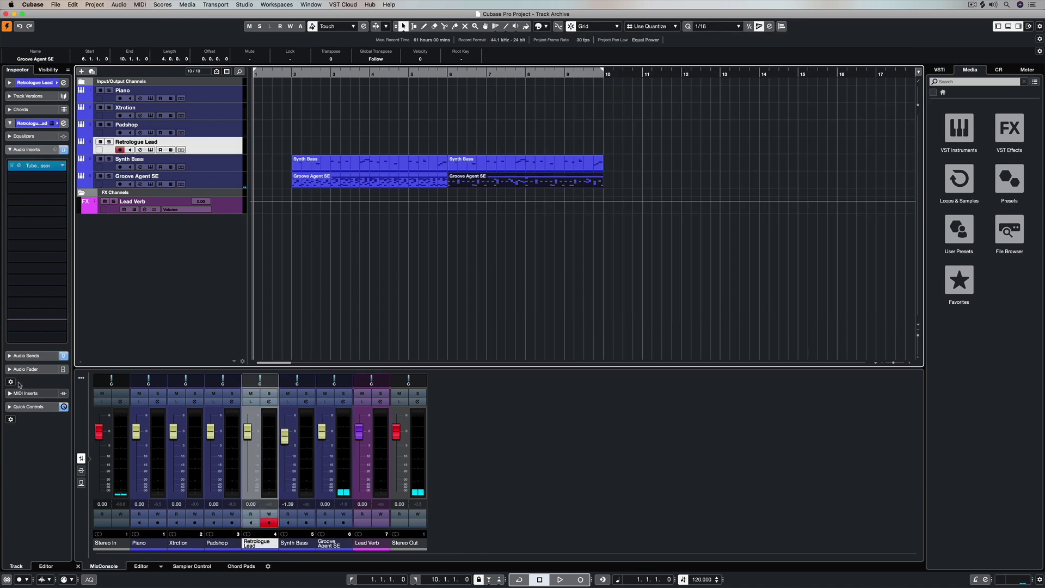
{"action": "left_click", "coordinate": [25, 357]}
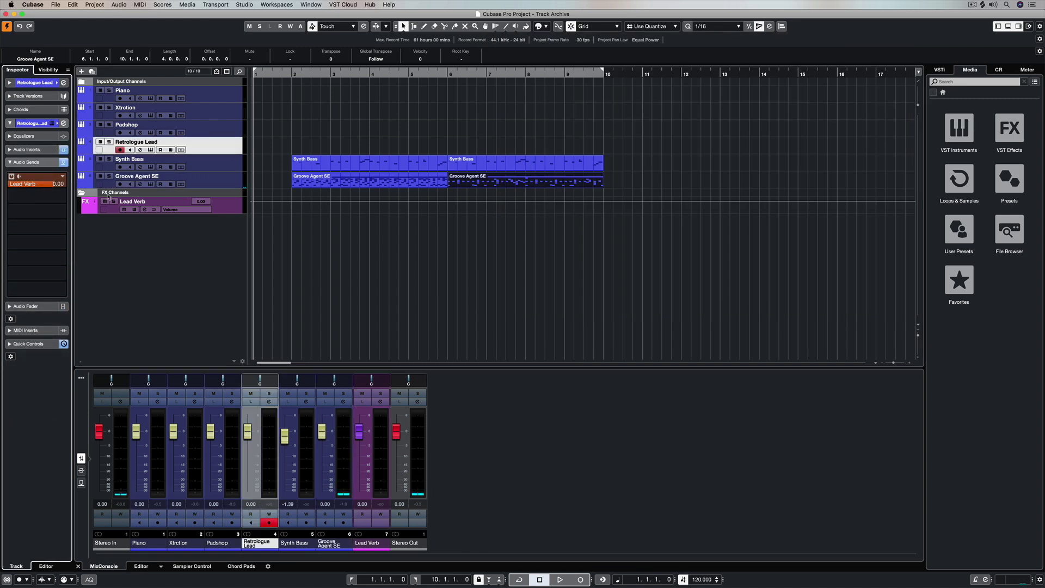
{"action": "left_click", "coordinate": [232, 212]}
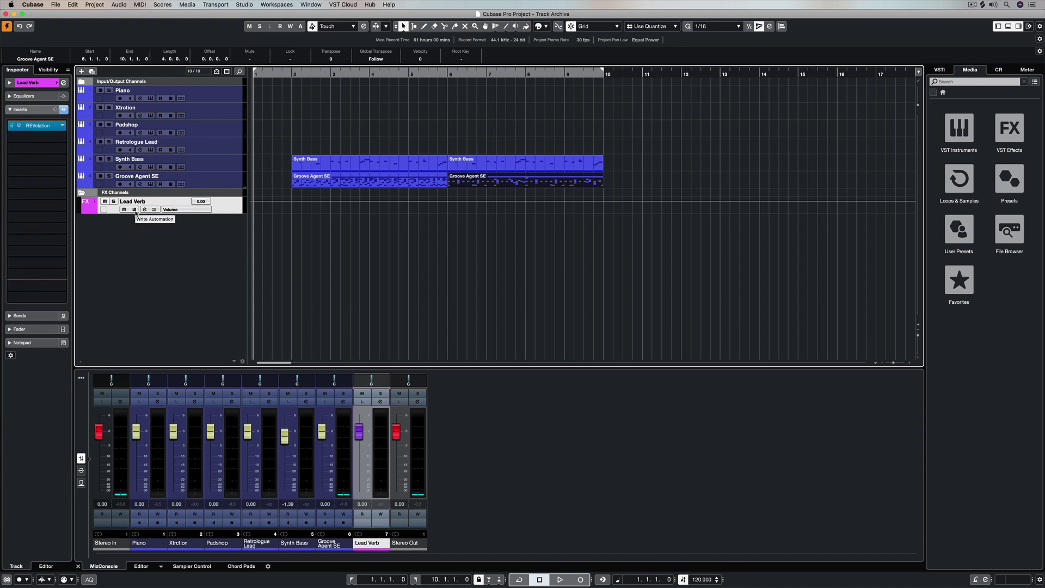
{"action": "left_click", "coordinate": [19, 126]}
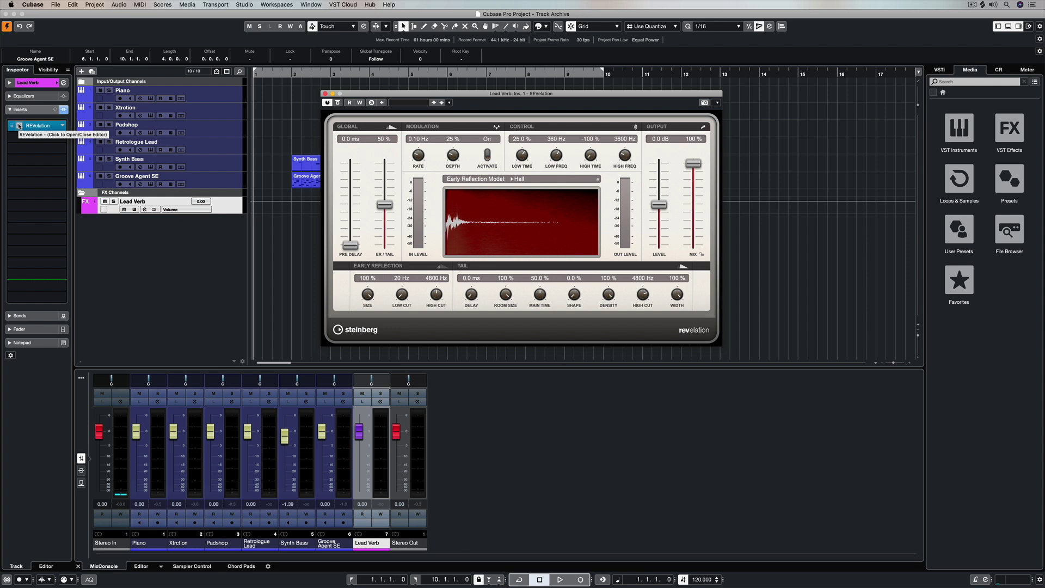
{"action": "left_click", "coordinate": [213, 151]}
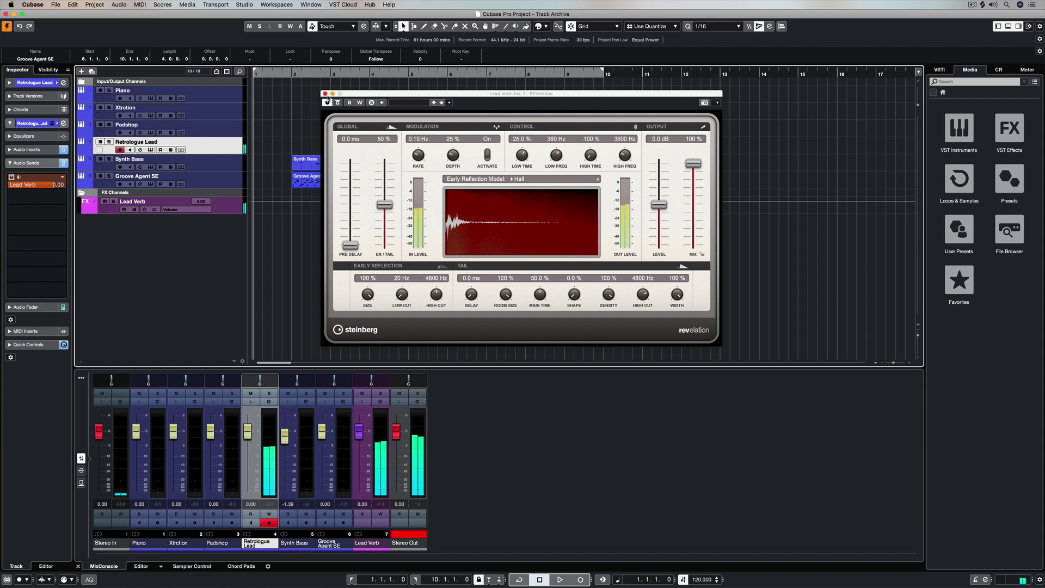
{"action": "left_click", "coordinate": [325, 93]}
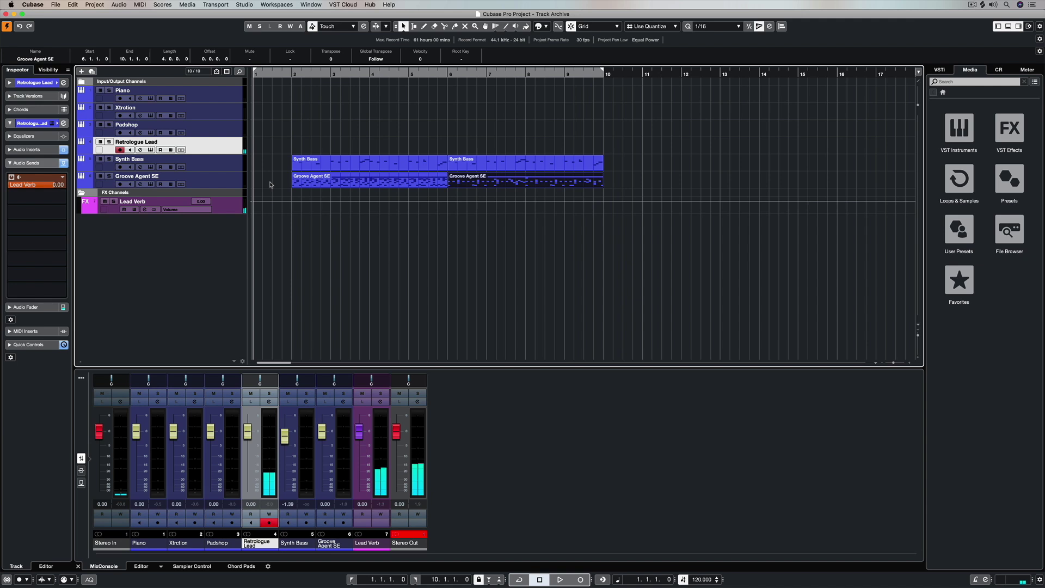
Select all tracks from Piano through Lead Verb and open the export of selected tracks.
{"action": "left_click", "coordinate": [220, 88]}
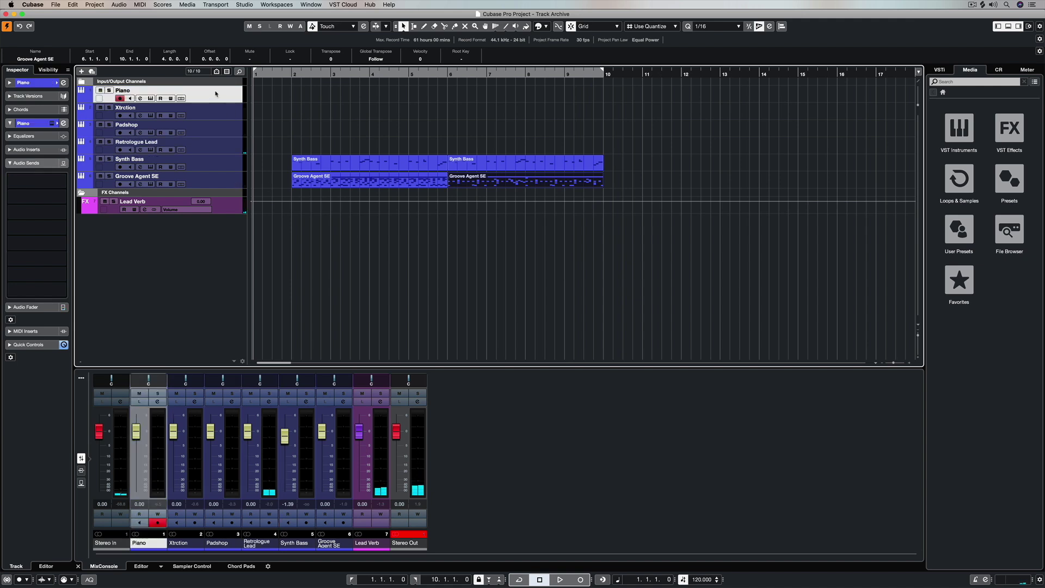
{"action": "left_click", "coordinate": [228, 212], "text": "shift"}
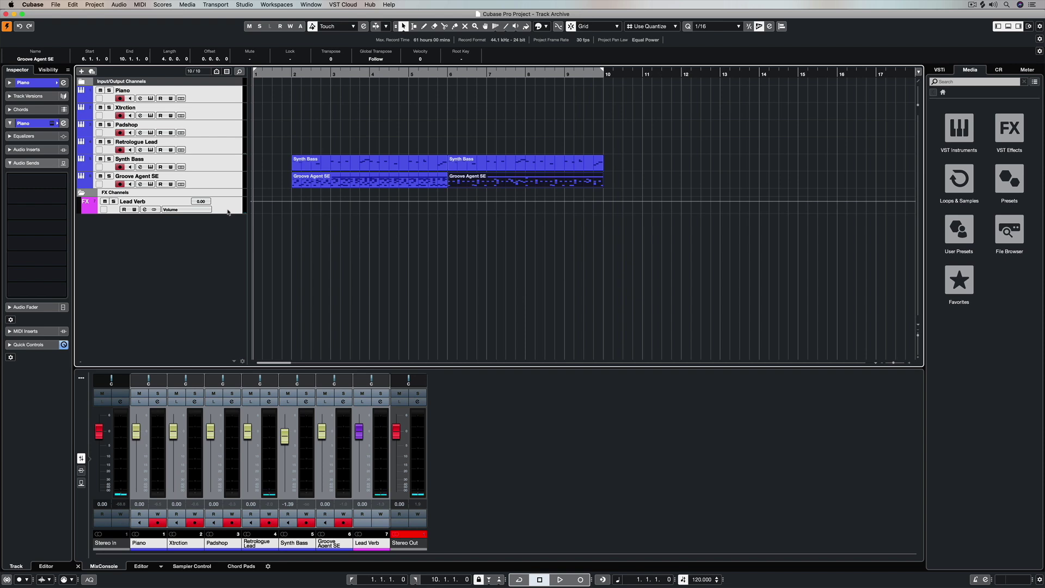
{"action": "left_click", "coordinate": [56, 5]}
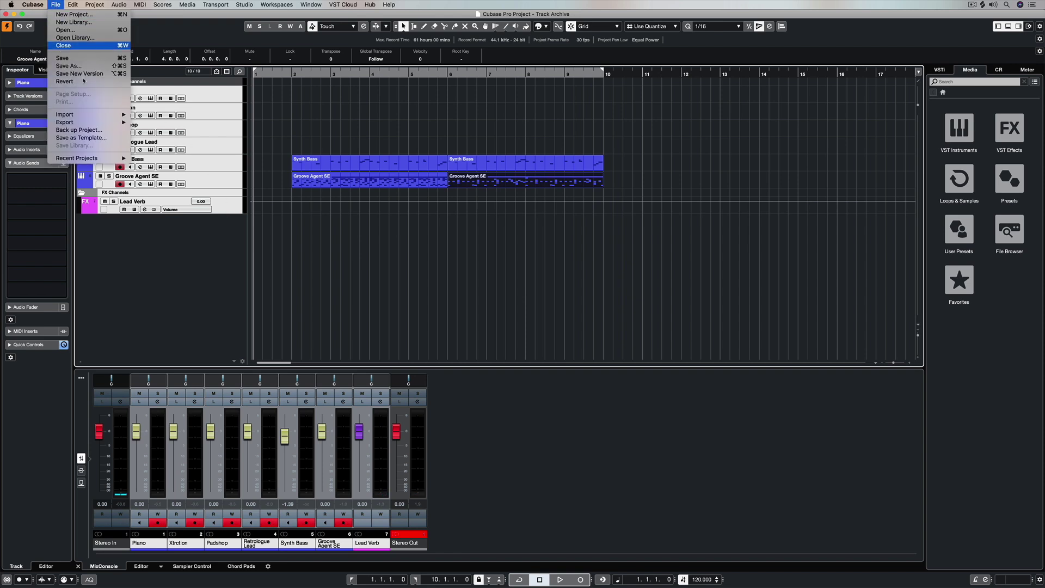
{"action": "mouse_move", "coordinate": [79, 124]}
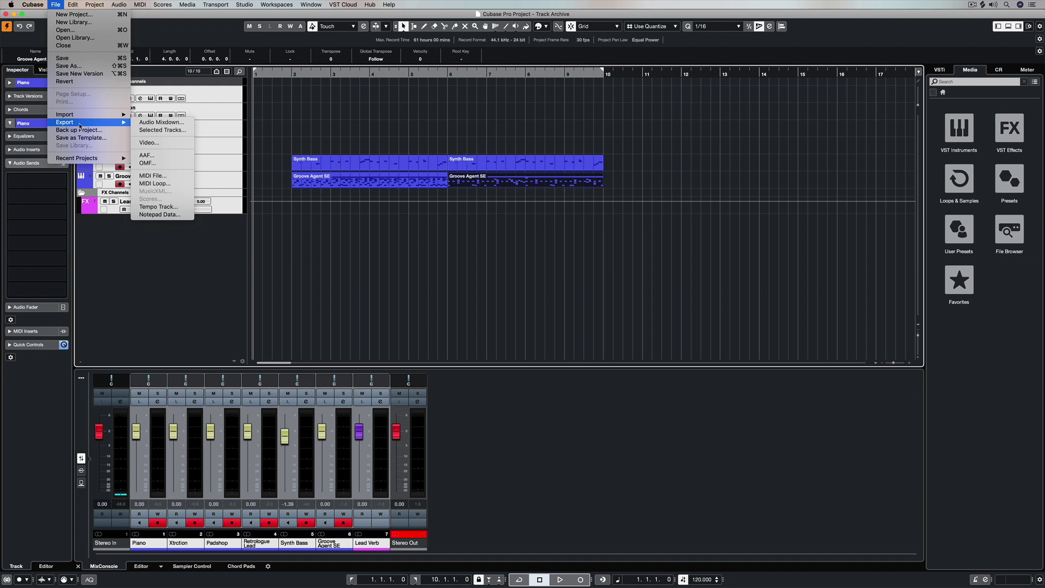
{"action": "left_click", "coordinate": [159, 131]}
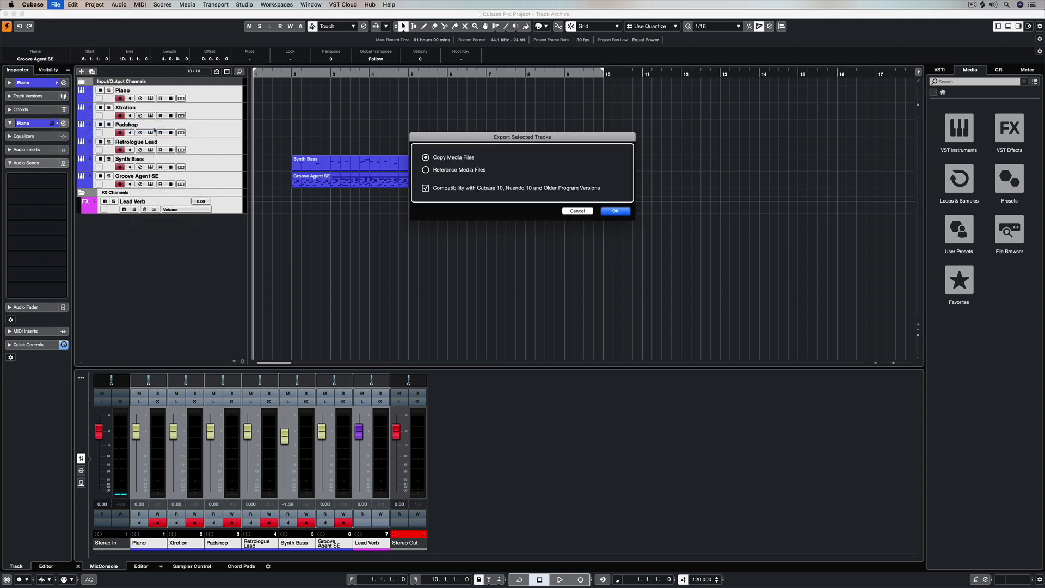
Export the tracks with copied media files and Cubase 10, Nuendo 10 and older compatibility, saving as Scratch Temp 2020.3 in PRESET ARCHIVE.
{"action": "left_click", "coordinate": [425, 169]}
{"action": "left_click", "coordinate": [425, 188]}
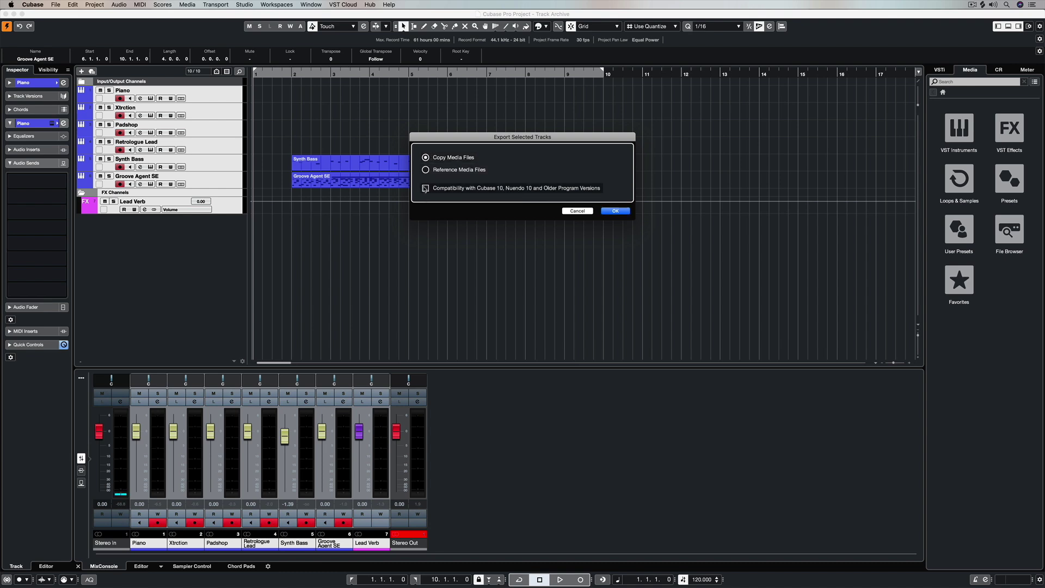
{"action": "left_click", "coordinate": [425, 188]}
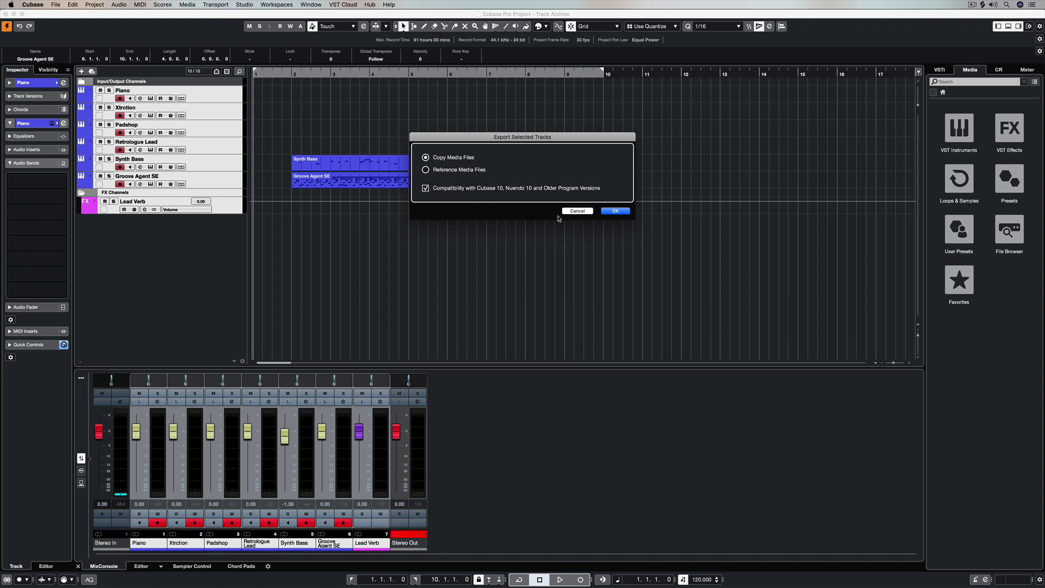
{"action": "left_click", "coordinate": [616, 212]}
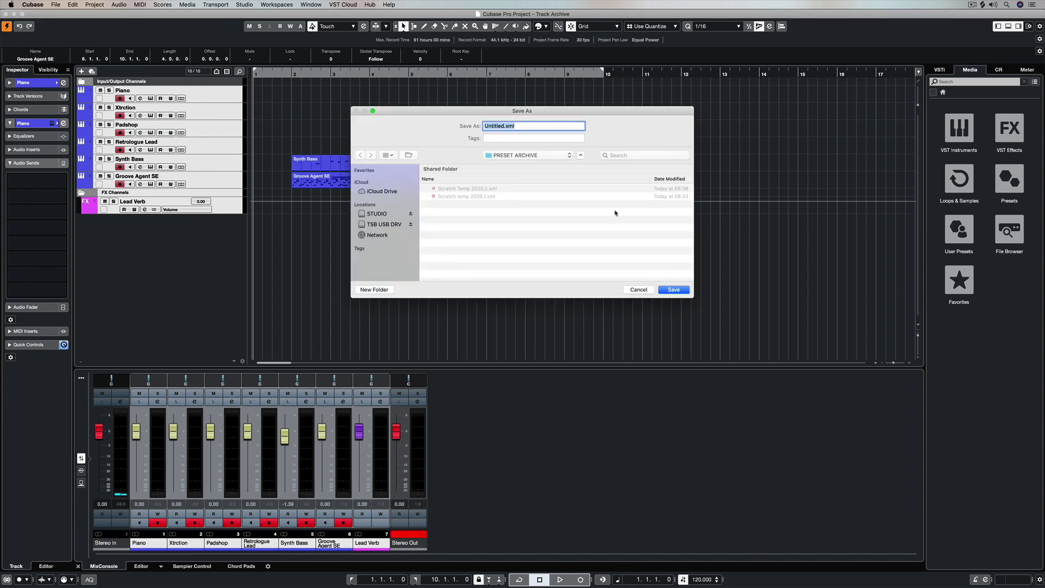
{"action": "type", "text": "Scratch Temp 2020.3"}
{"action": "left_click", "coordinate": [674, 289]}
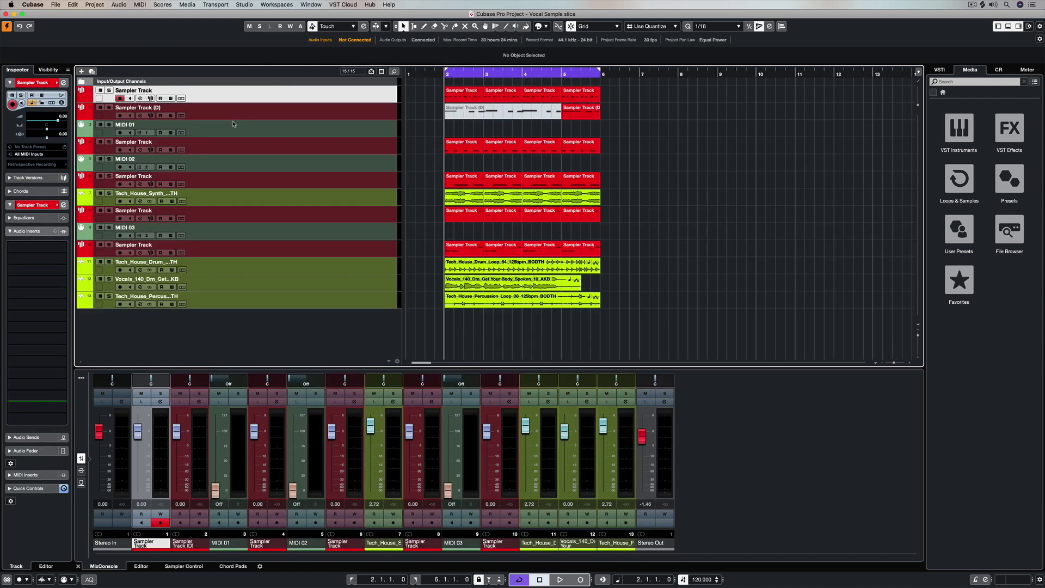
In the Vocal Sample slice project, select the MIDI 02 track and open Scratch Temp 2020.3.xml for track archive import.
{"action": "left_click", "coordinate": [233, 124]}
{"action": "left_click", "coordinate": [231, 162]}
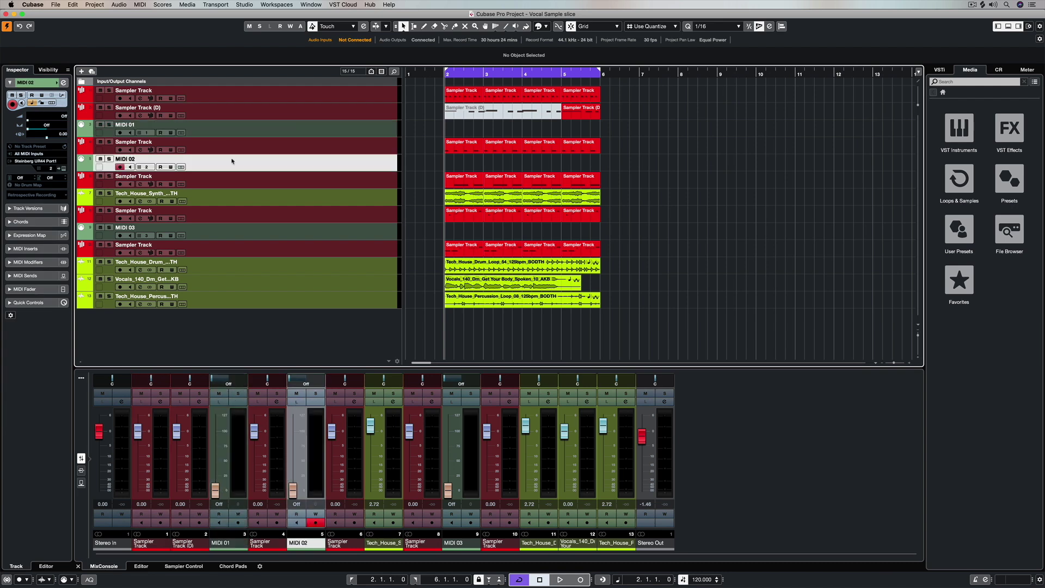
{"action": "left_click", "coordinate": [55, 4]}
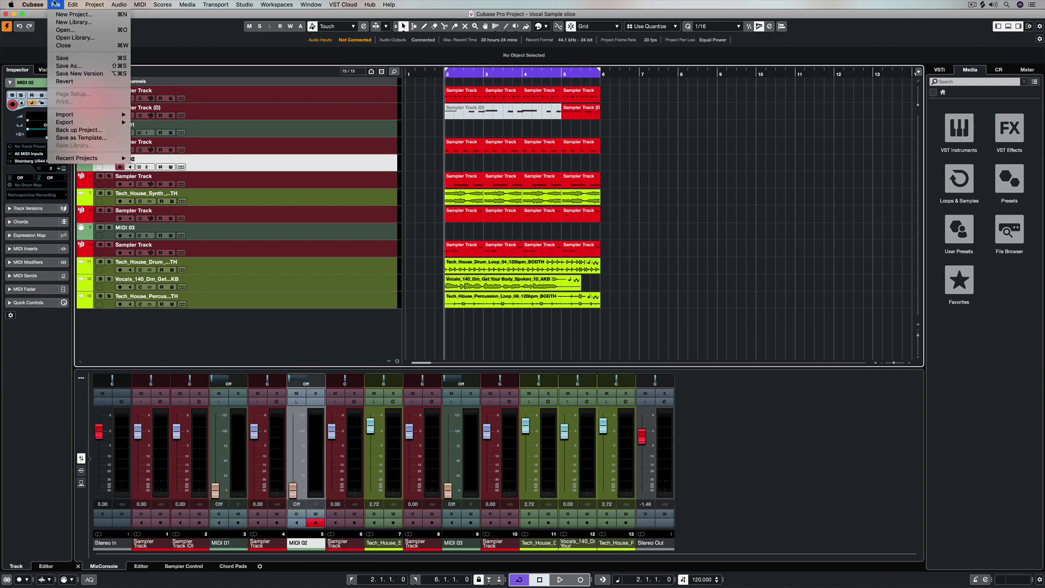
{"action": "mouse_move", "coordinate": [64, 115]}
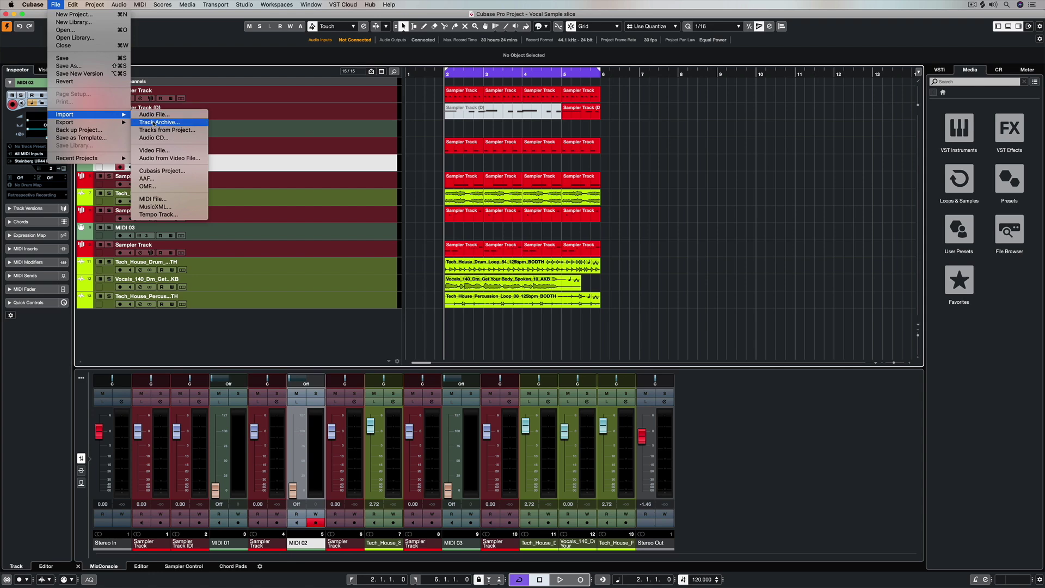
{"action": "left_click", "coordinate": [157, 123]}
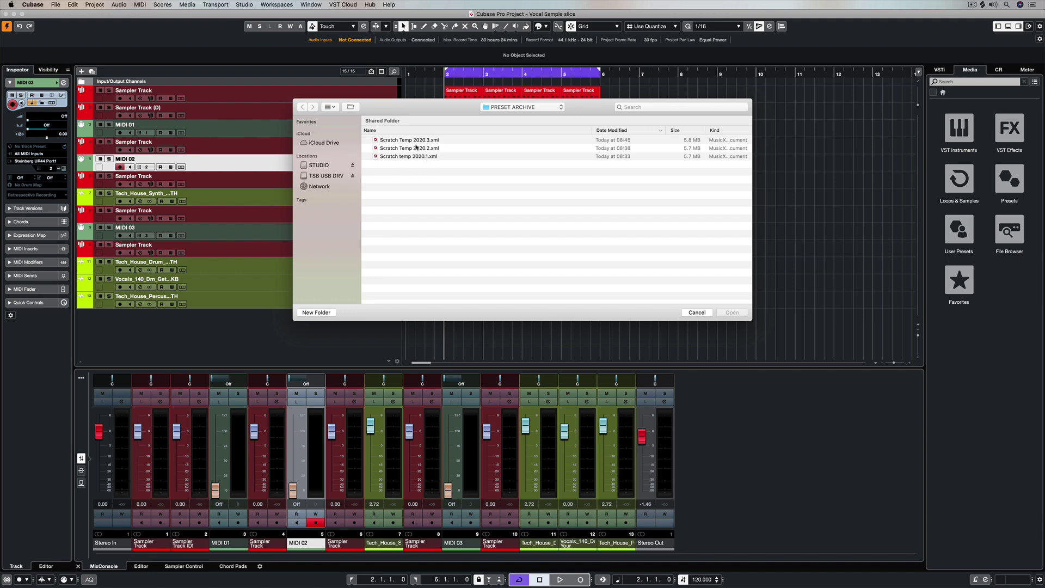
{"action": "left_click", "coordinate": [412, 141]}
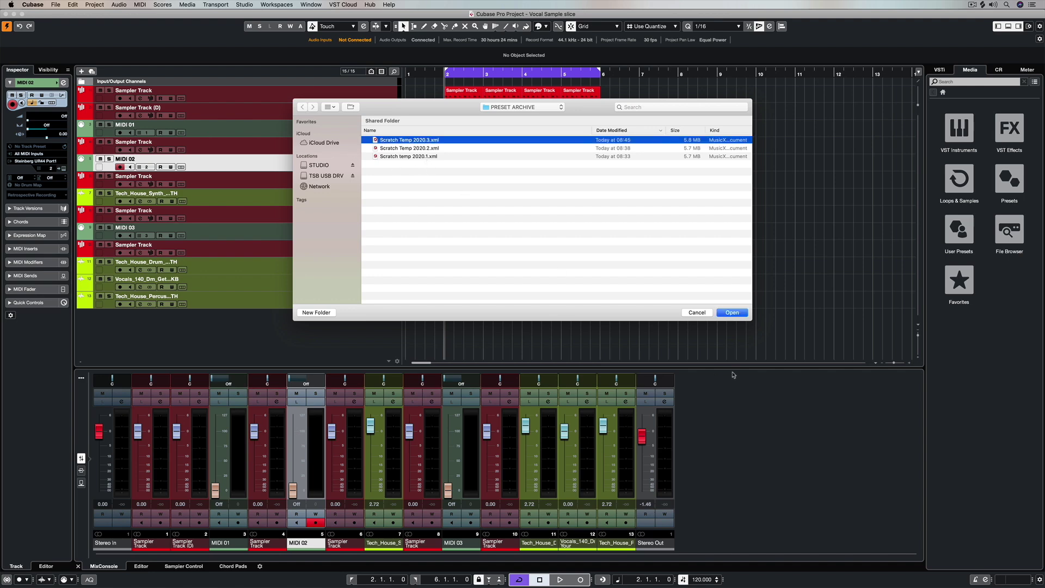
{"action": "left_click", "coordinate": [732, 312]}
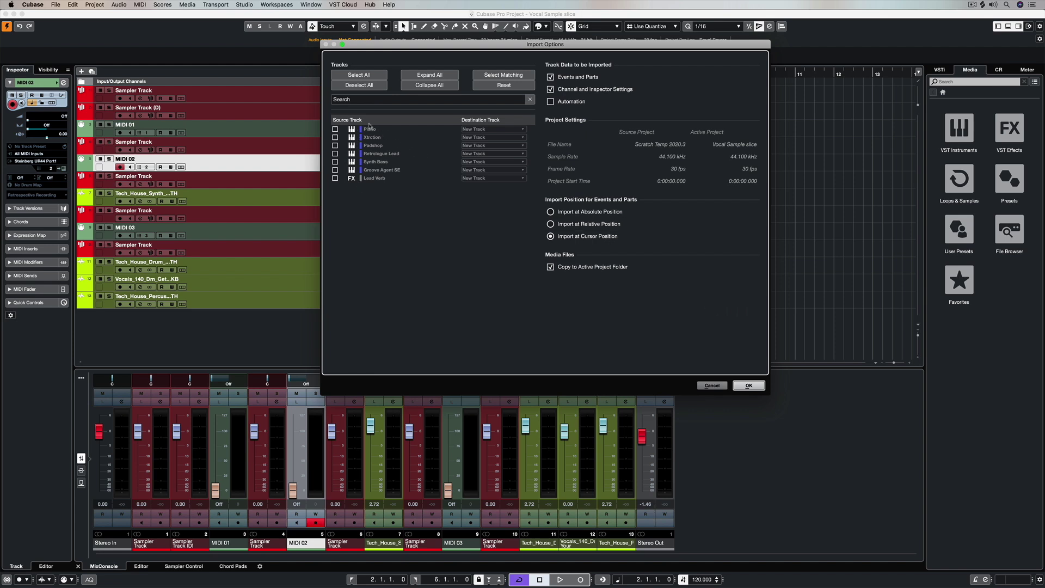
Search the archive's source tracks for "pia" and clear the search.
{"action": "left_click", "coordinate": [371, 99]}
{"action": "type", "text": "pi"}
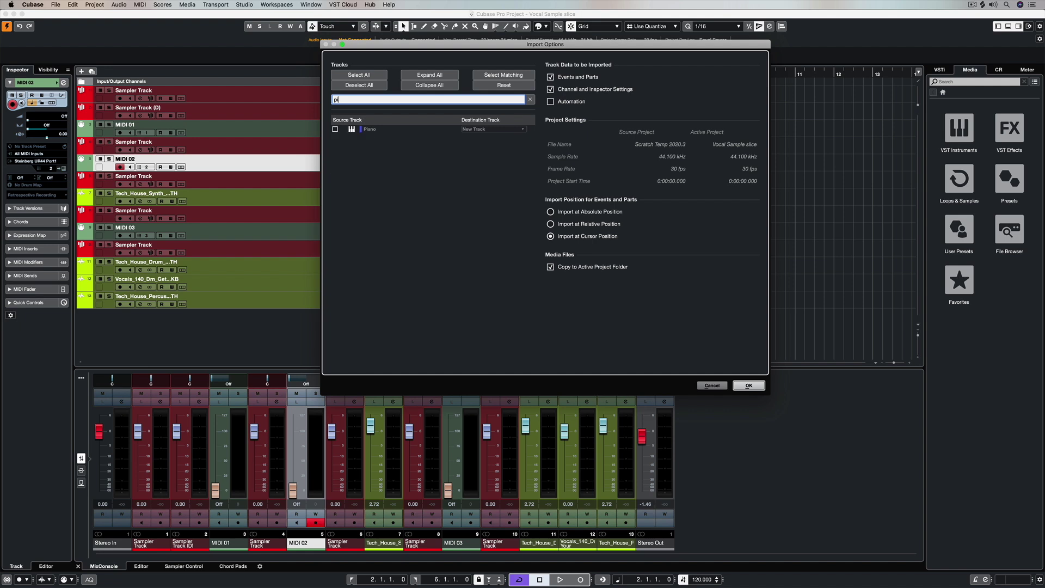
{"action": "type", "text": "a"}
{"action": "key", "text": "BackSpace"}
{"action": "key", "text": "BackSpace"}
{"action": "key", "text": "BackSpace"}
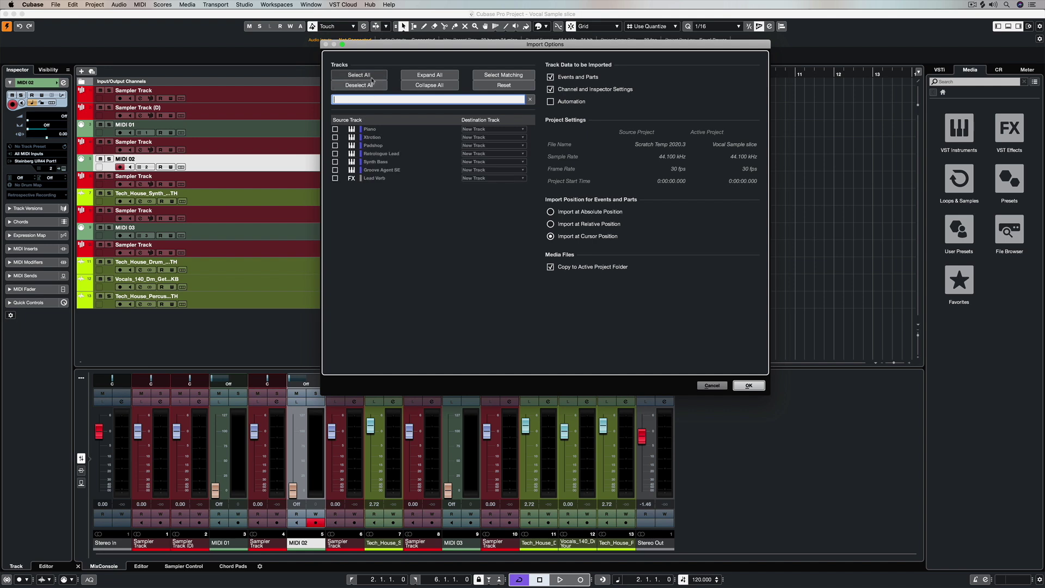
Import all seven source tracks as new tracks at the cursor position, copying media to the active project folder.
{"action": "left_click", "coordinate": [359, 75]}
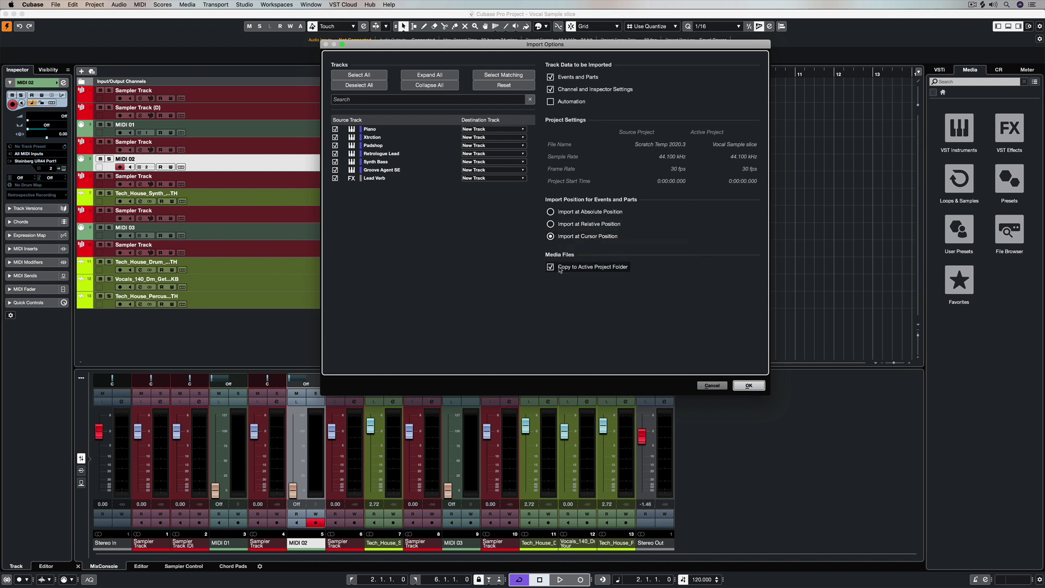
{"action": "left_click", "coordinate": [748, 385]}
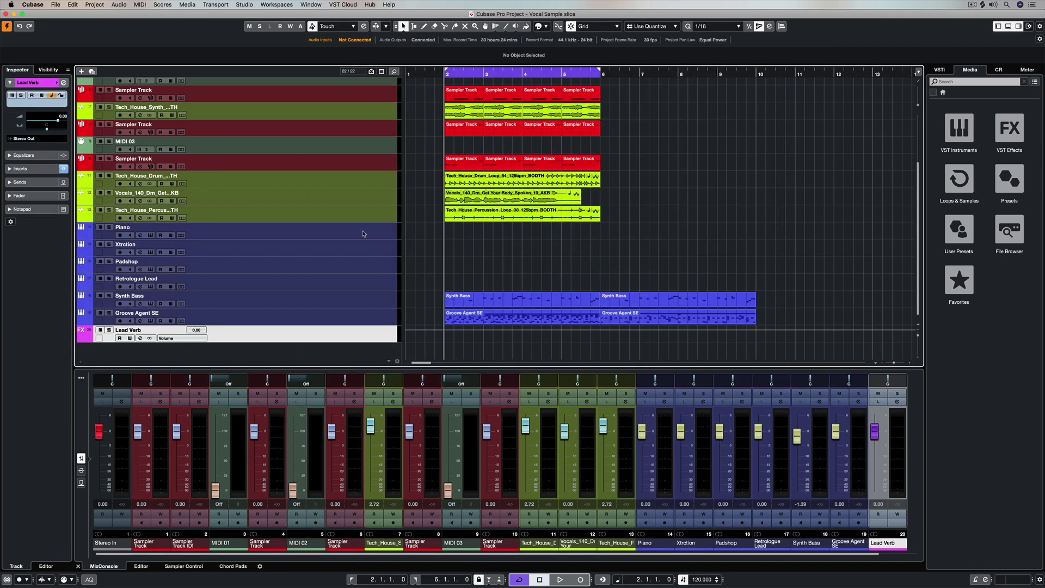
Audition the imported Piano, Xtrction and Padshop tracks and look over the whole track list.
{"action": "left_click", "coordinate": [334, 233]}
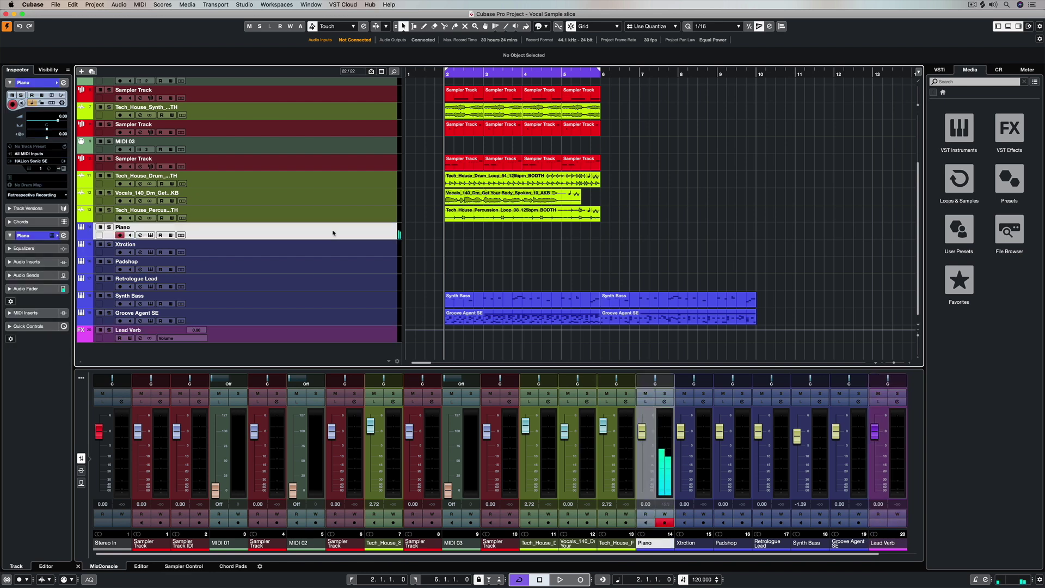
{"action": "key", "text": "Down"}
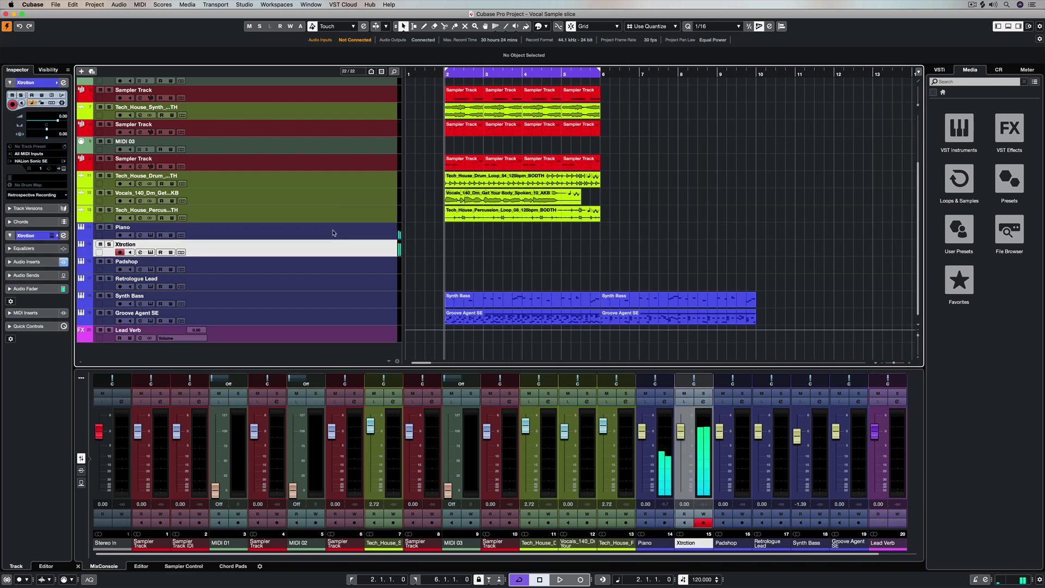
{"action": "key", "text": "Down"}
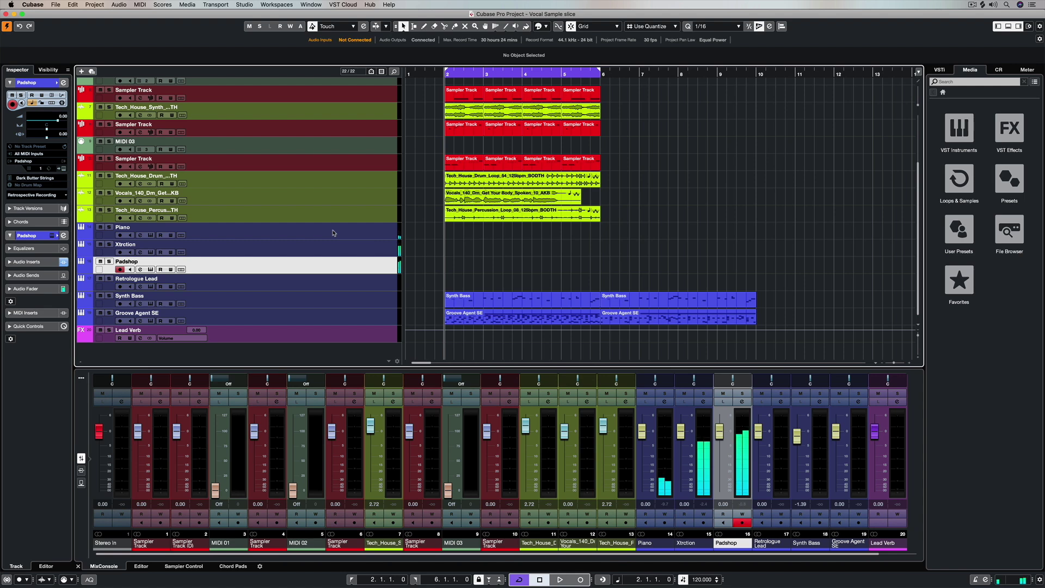
{"action": "scroll", "coordinate": [334, 233], "scroll_direction": "up", "scroll_amount": 5}
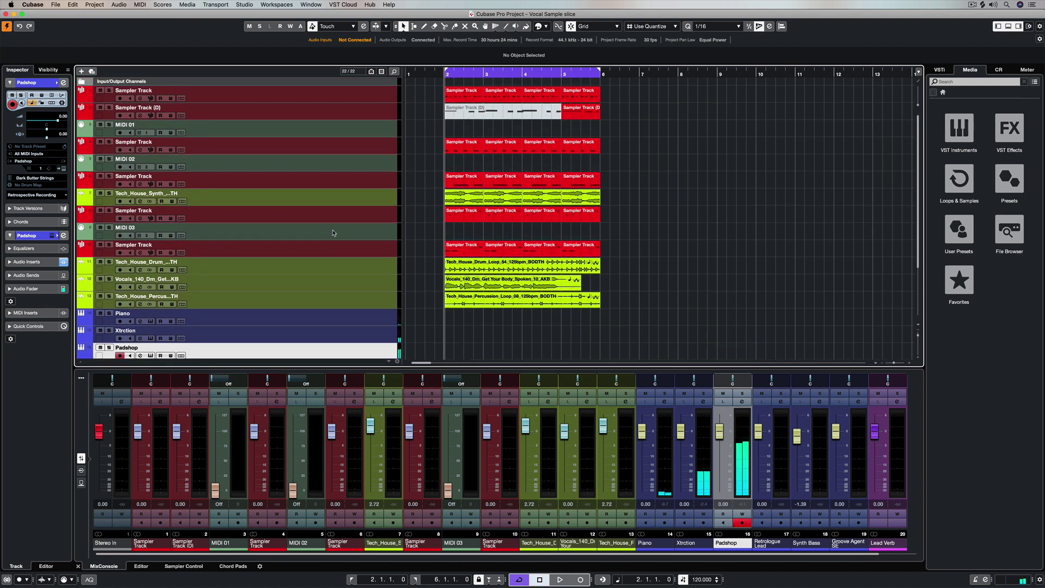
{"action": "scroll", "coordinate": [315, 326], "scroll_direction": "down", "scroll_amount": 5}
Select the imported Lead Verb FX track and display the insert effects of all mixer channels.
{"action": "left_click", "coordinate": [310, 333]}
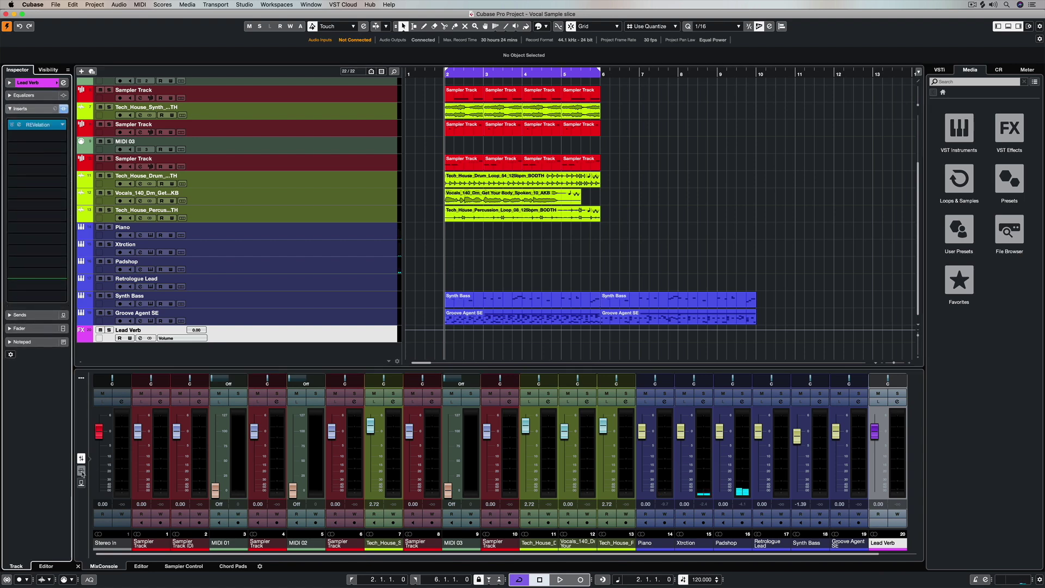
{"action": "left_click", "coordinate": [81, 470]}
Open the imported Groove Agent SE instrument, audition its snare, hi-hat and tom pads, and close it.
{"action": "left_click", "coordinate": [859, 402]}
{"action": "left_click", "coordinate": [511, 237]}
{"action": "left_click", "coordinate": [511, 201]}
{"action": "left_click", "coordinate": [549, 201]}
{"action": "left_click", "coordinate": [586, 201]}
{"action": "left_click", "coordinate": [619, 233]}
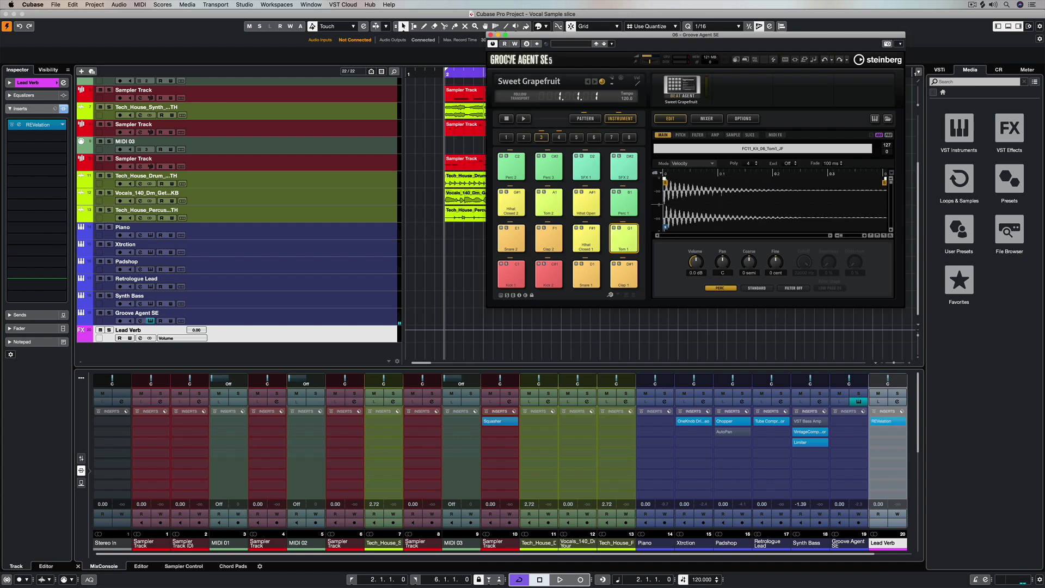
{"action": "left_click", "coordinate": [490, 35]}
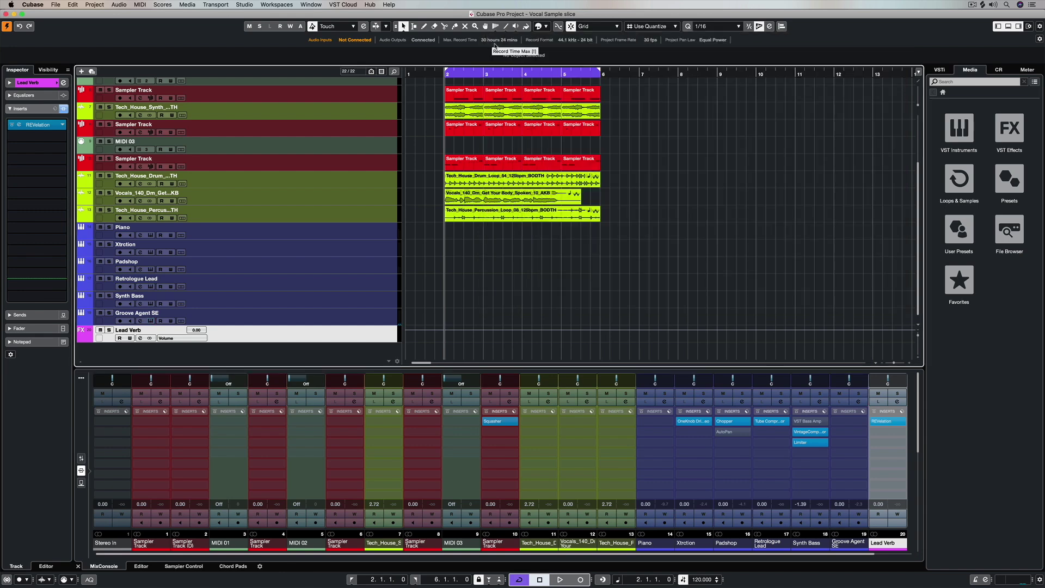